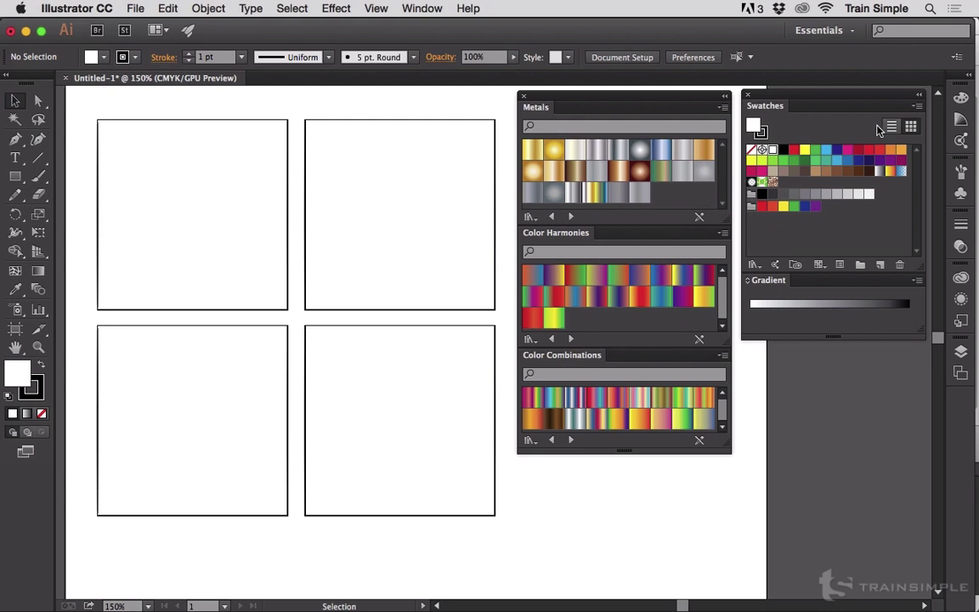
pyautogui.click(918, 107)
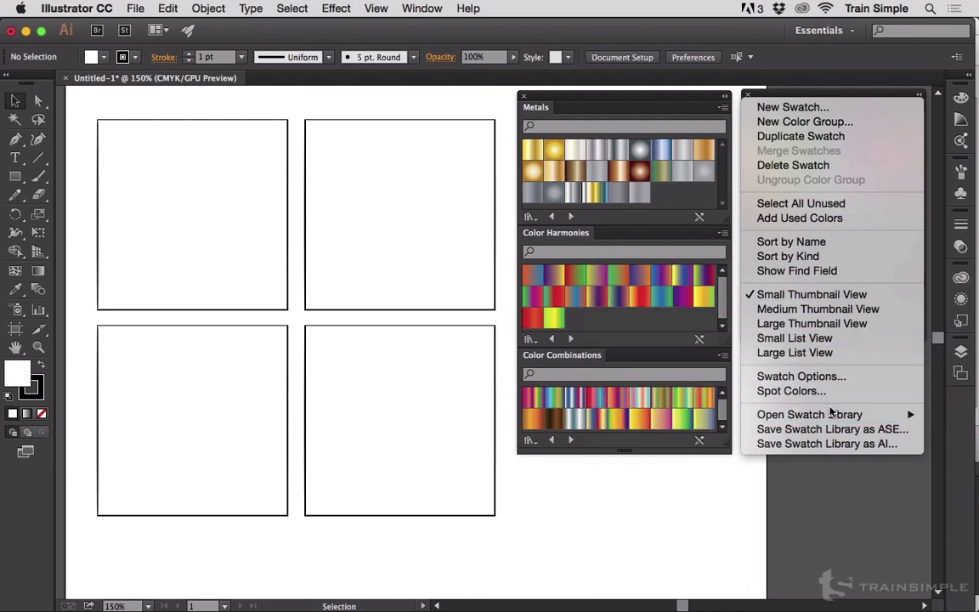
pyautogui.moveTo(807, 418)
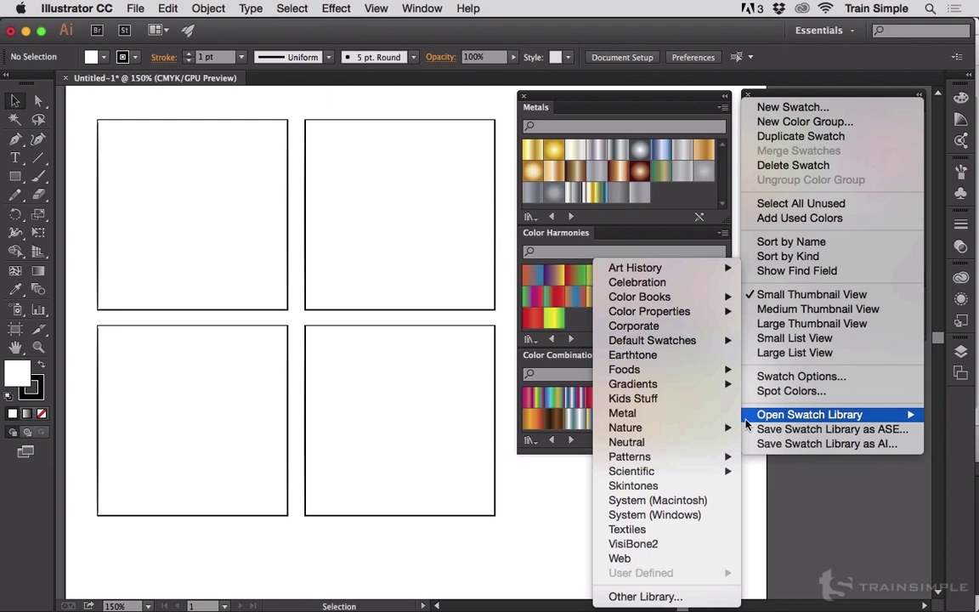
pyautogui.moveTo(678, 274)
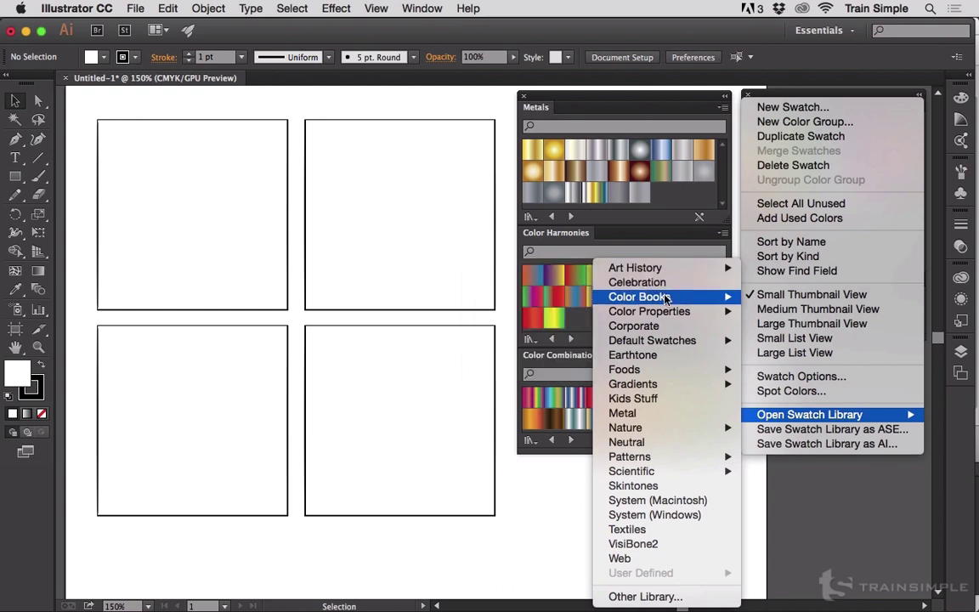
pyautogui.moveTo(666, 297)
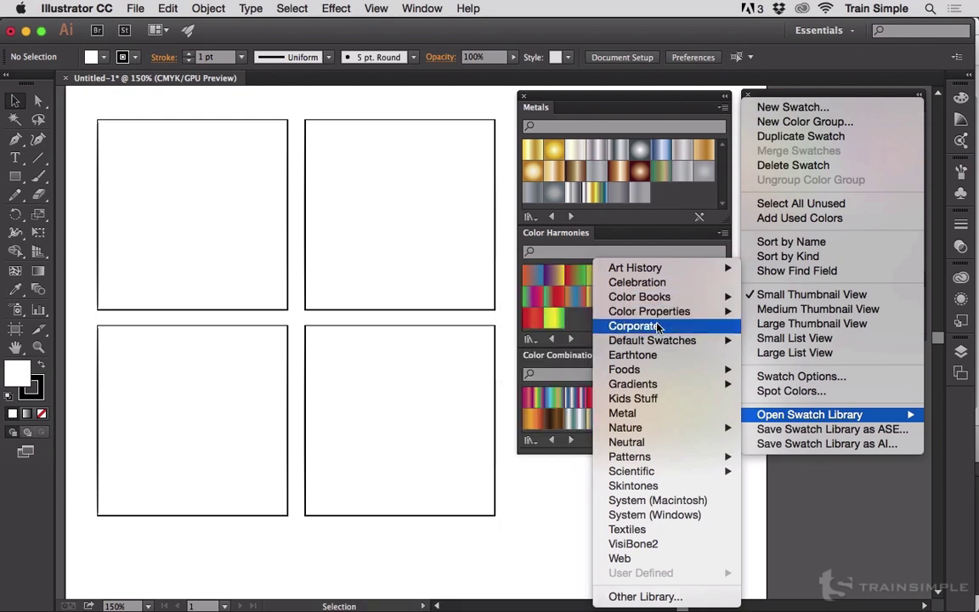
pyautogui.click(665, 327)
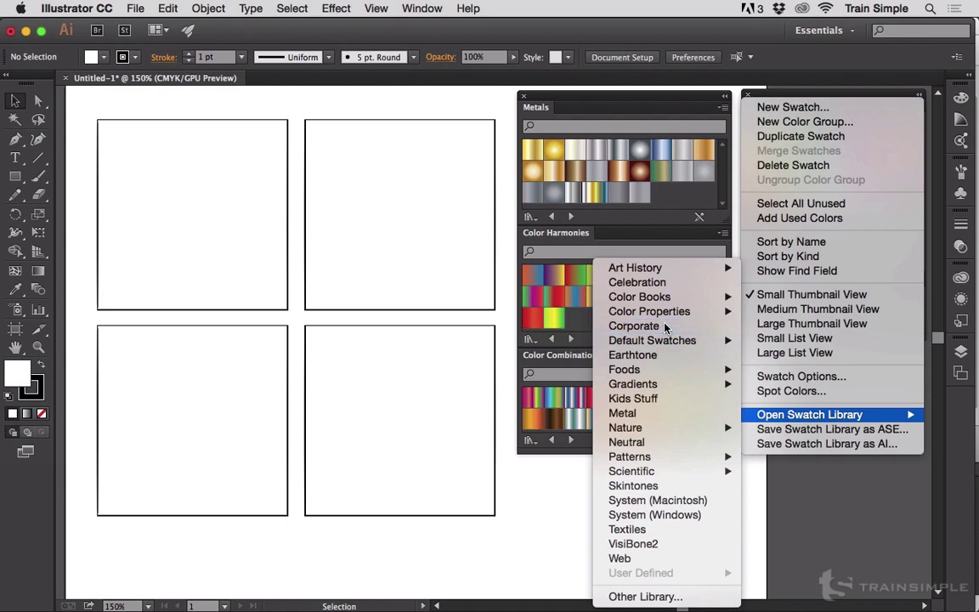
pyautogui.moveTo(542, 364); pyautogui.dragTo(255, 170)
pyautogui.click(449, 174)
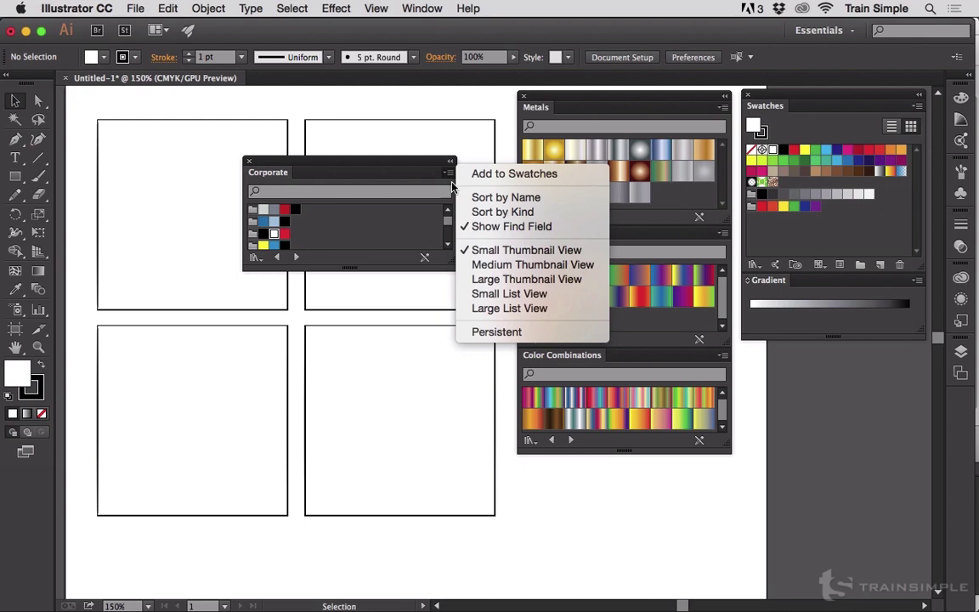
pyautogui.click(536, 280)
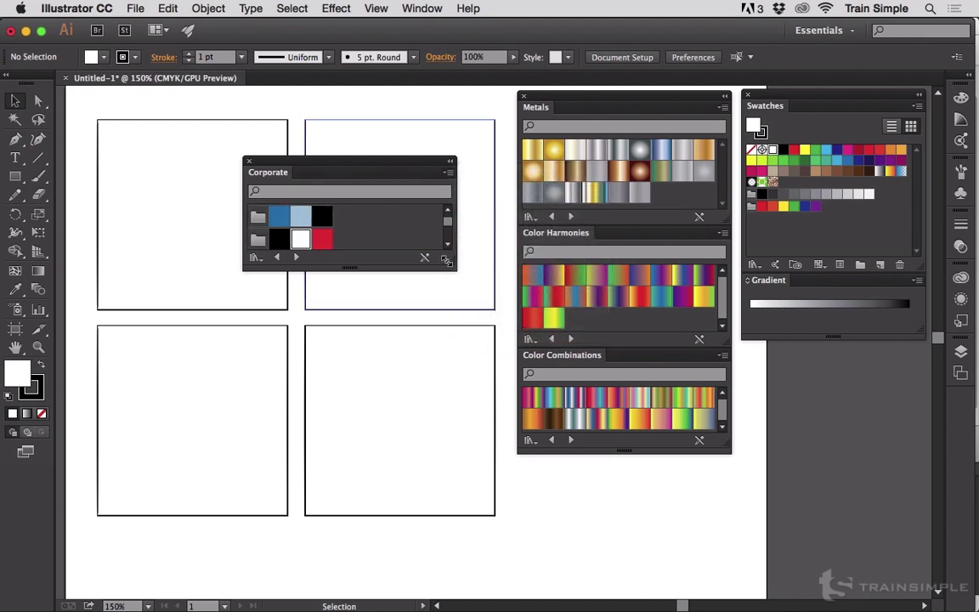
pyautogui.moveTo(445, 259); pyautogui.dragTo(500, 524)
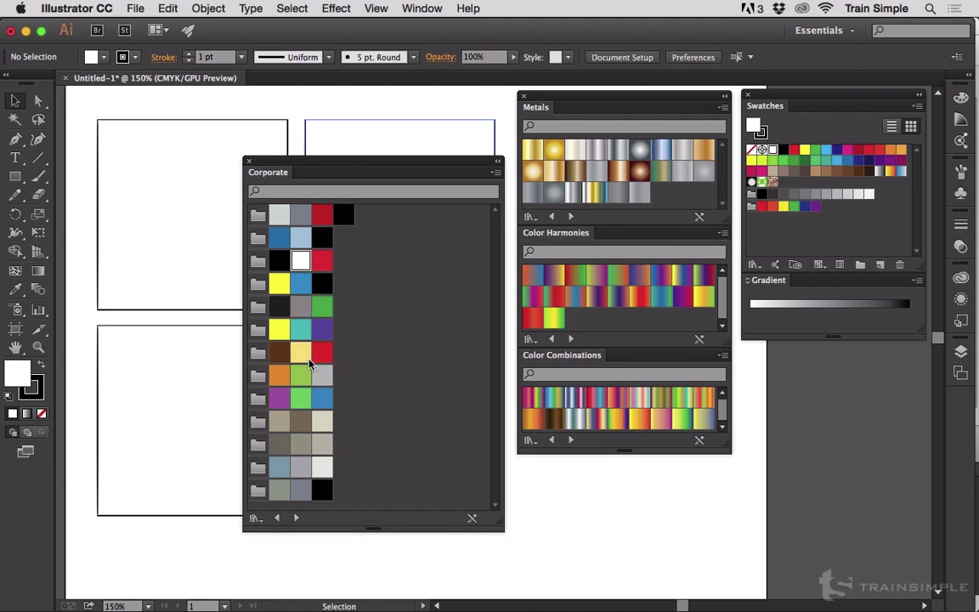
# Close the Corporate library, then open the Pastels gradient library and group it with the other gradient libraries
pyautogui.click(248, 160)
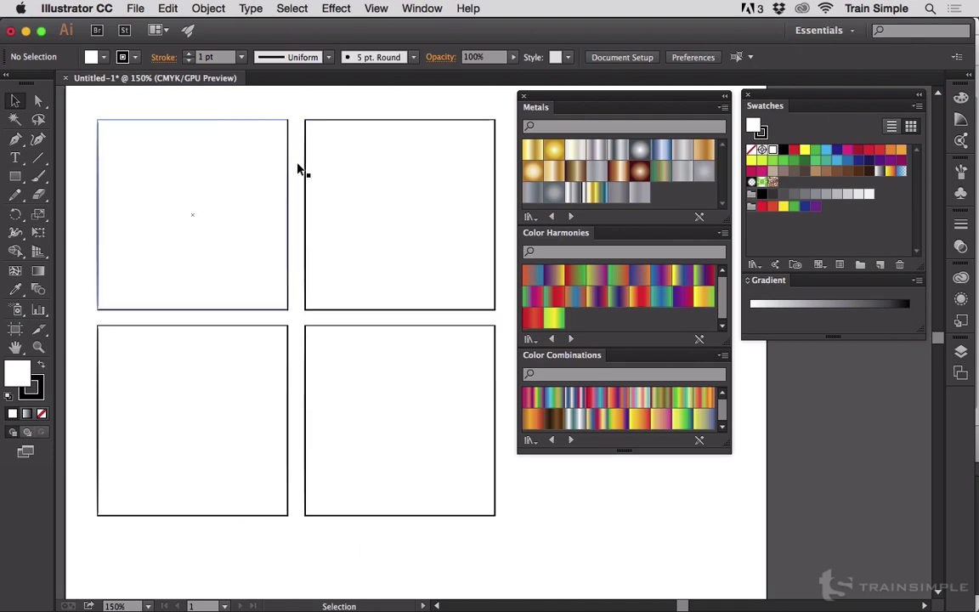
pyautogui.click(918, 106)
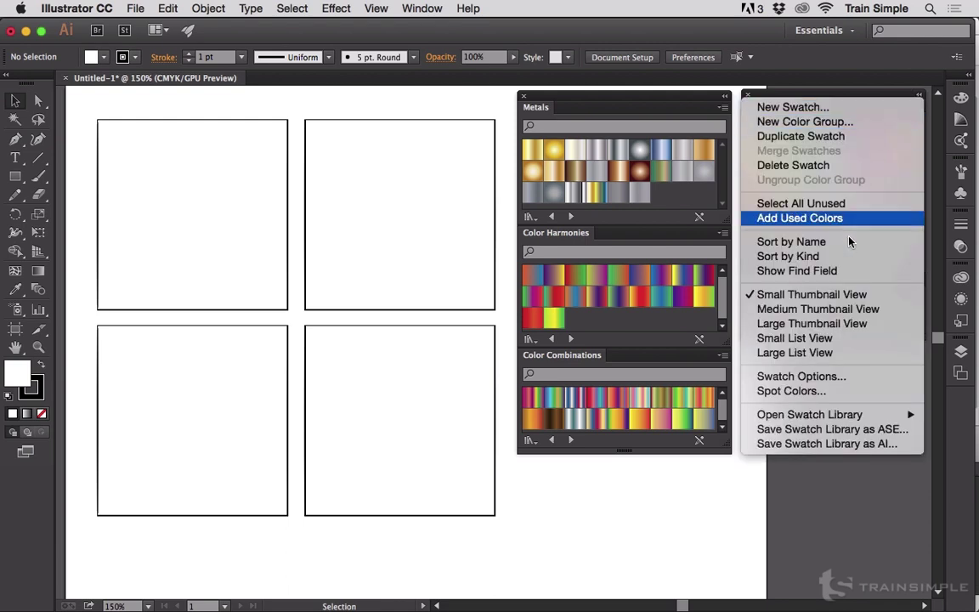
pyautogui.moveTo(747, 417)
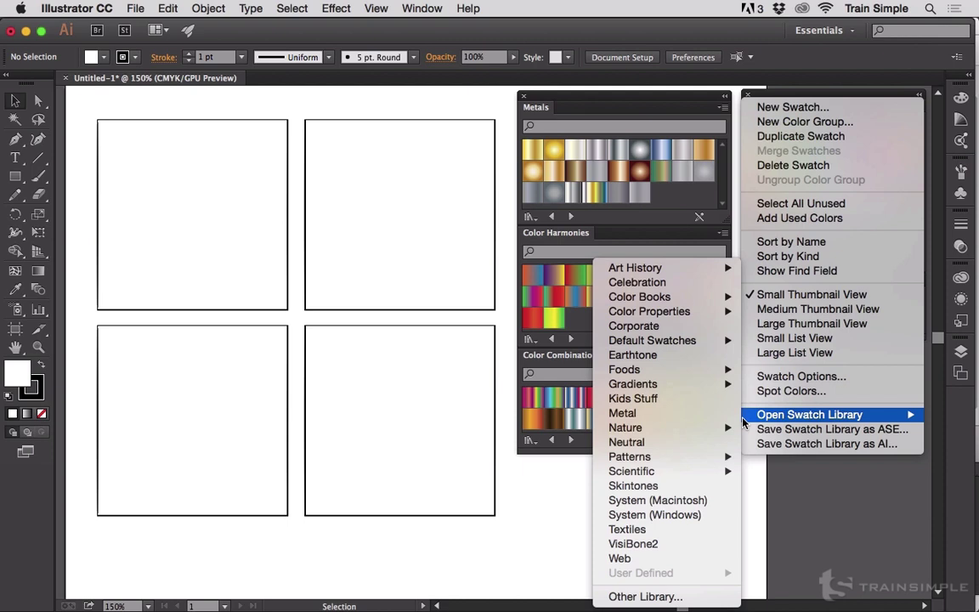
pyautogui.moveTo(658, 389)
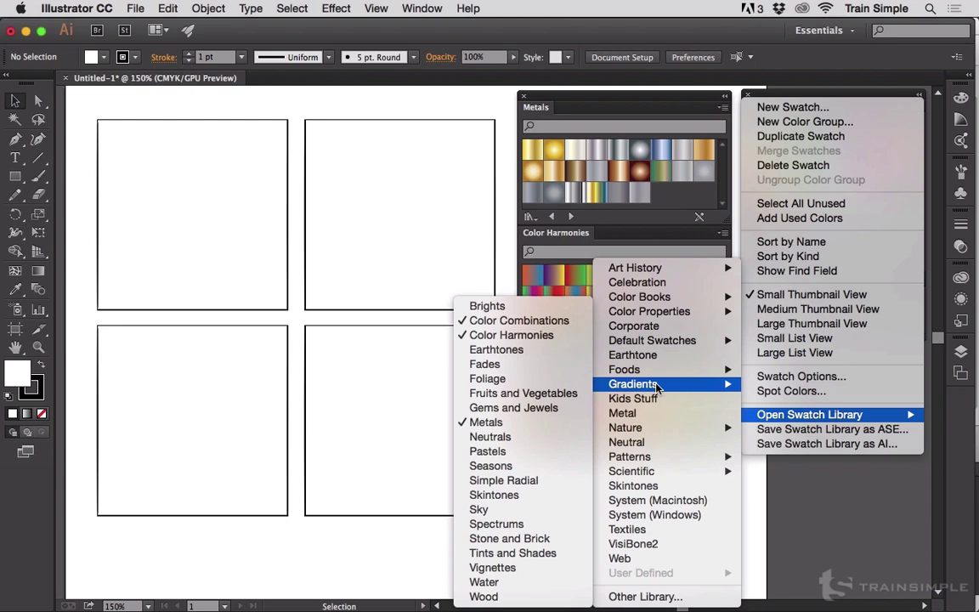
pyautogui.click(517, 459)
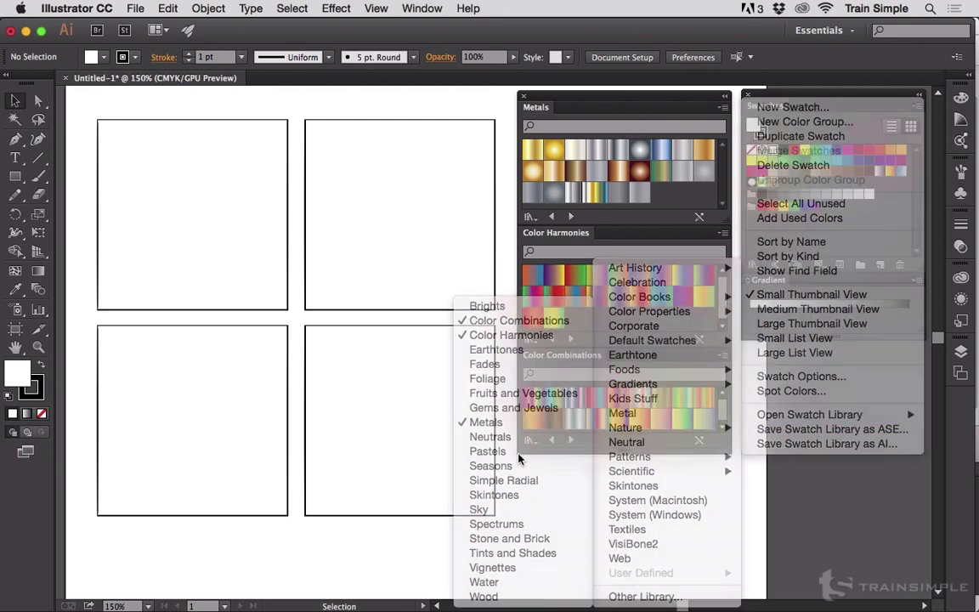
pyautogui.moveTo(616, 467); pyautogui.dragTo(563, 496)
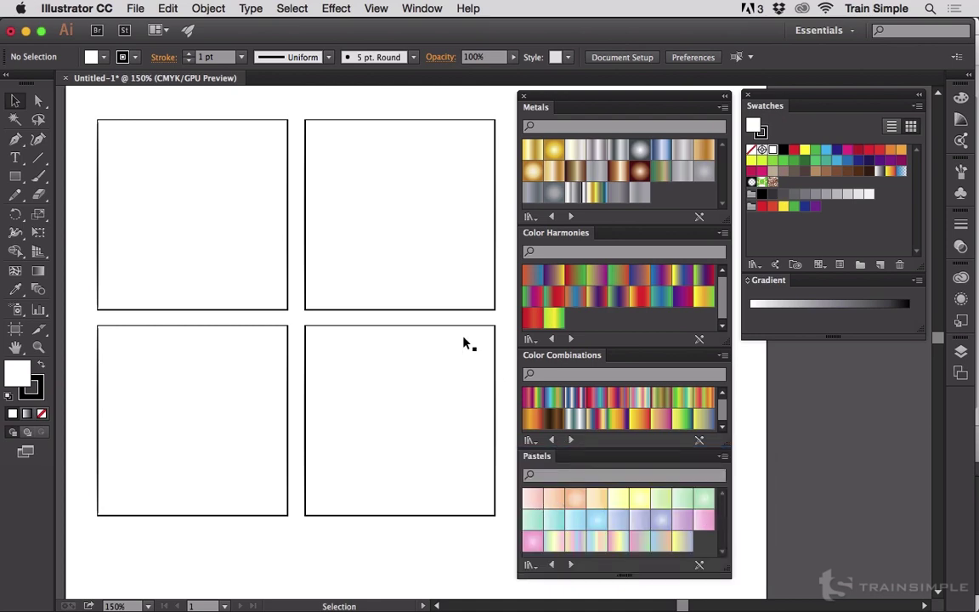
# Try several pastel gradients on the top-left square, ending with a multicolour pastel blend
pyautogui.click(203, 160)
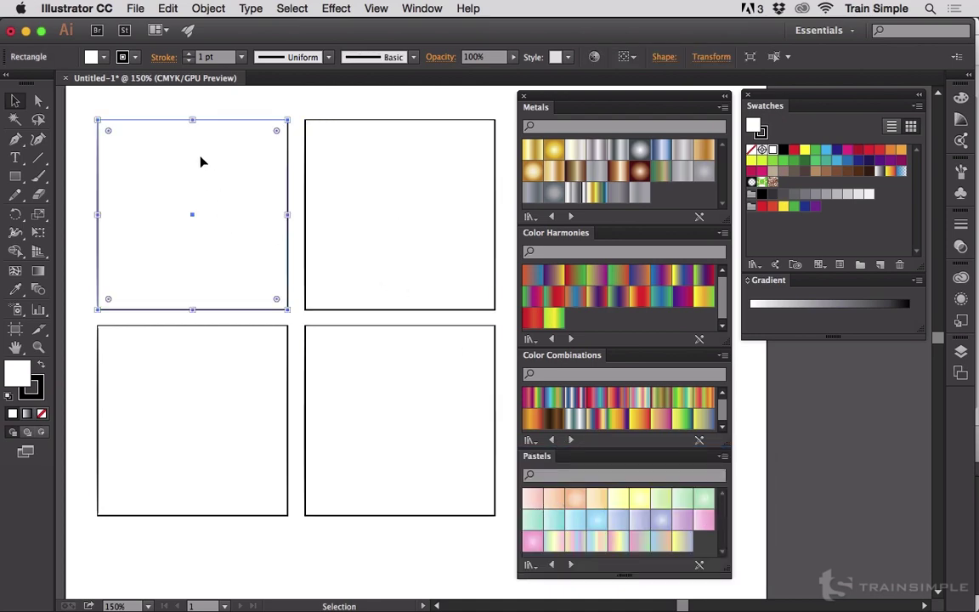
pyautogui.click(575, 499)
pyautogui.click(685, 501)
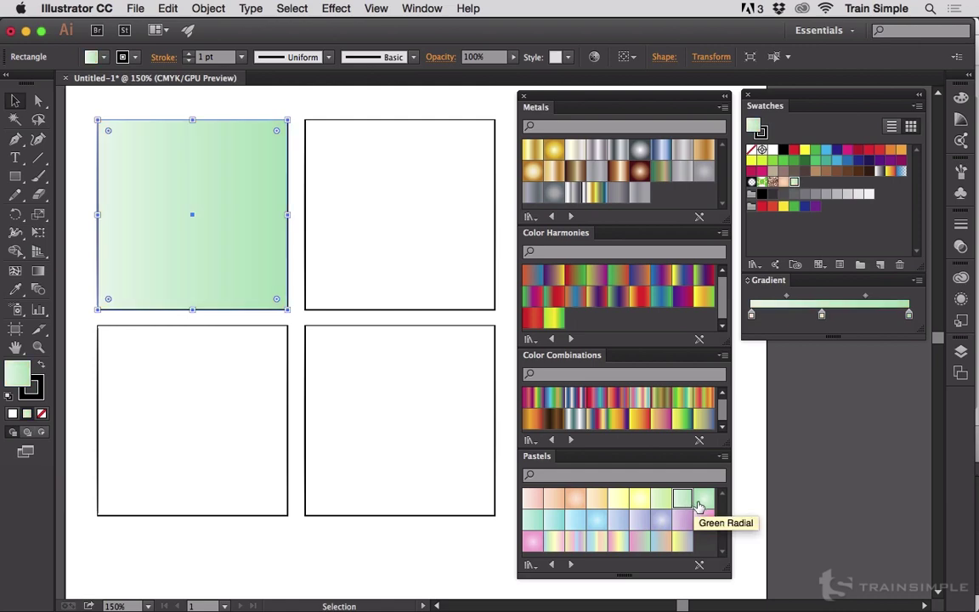
pyautogui.click(693, 503)
pyautogui.click(595, 539)
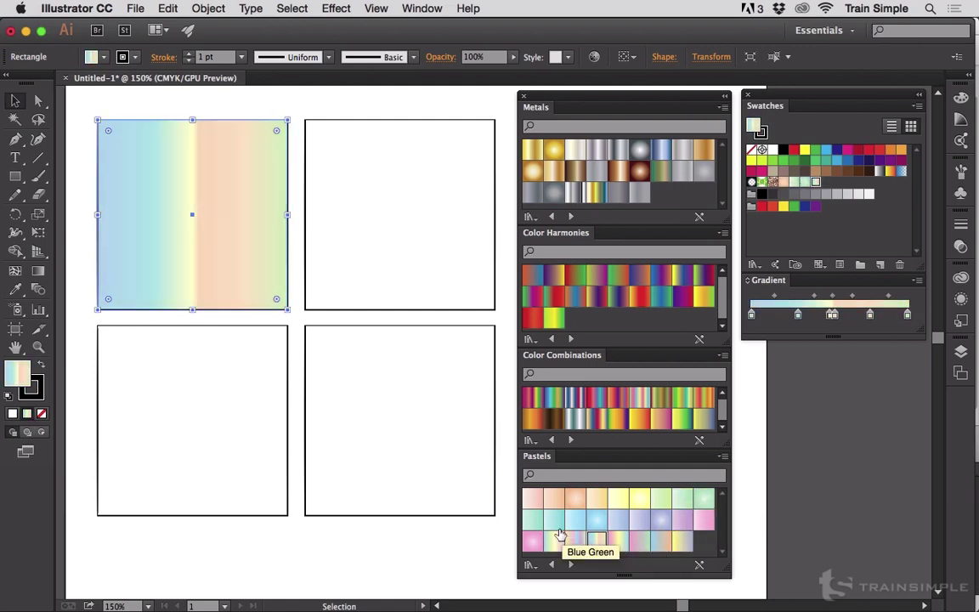
# Fill the bottom-right square with Gold, the top-right with Copper, and the bottom-left with Blue Steel
pyautogui.click(409, 441)
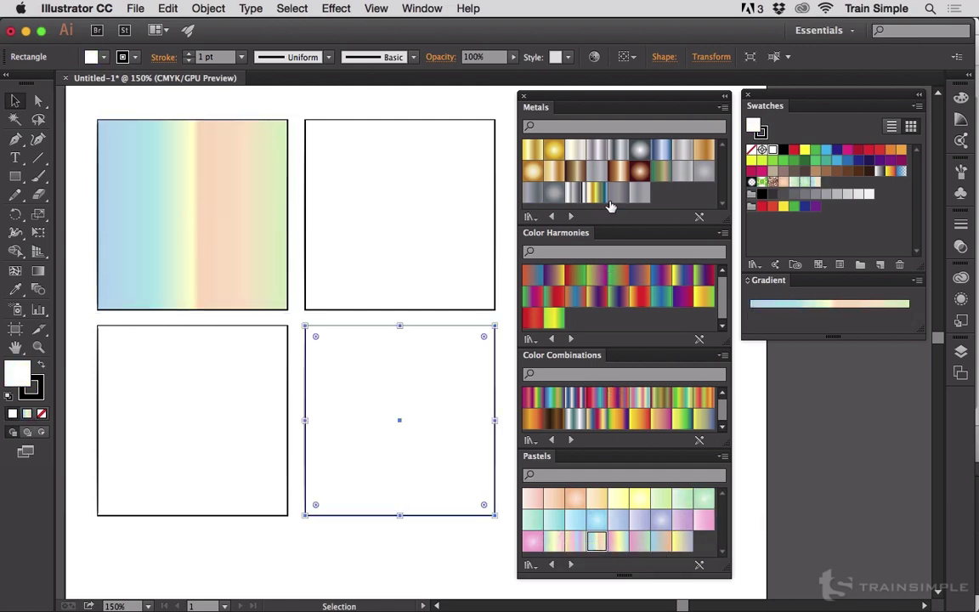
pyautogui.click(531, 151)
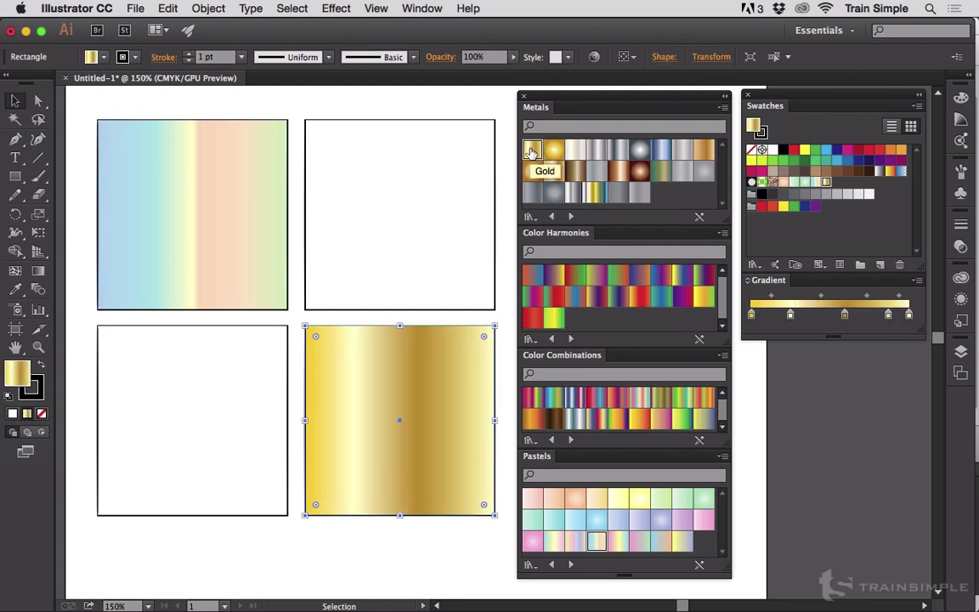
pyautogui.click(398, 260)
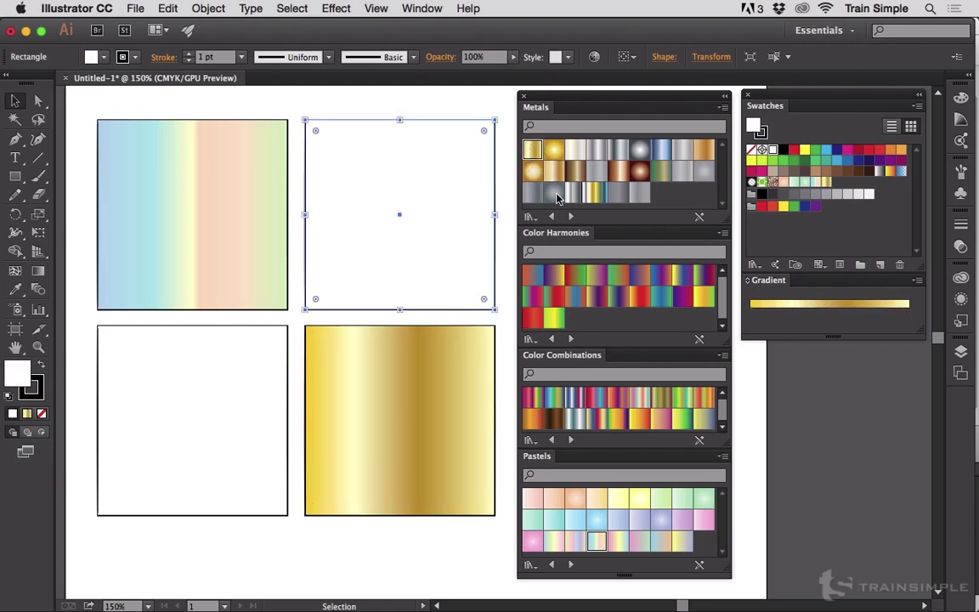
pyautogui.click(618, 173)
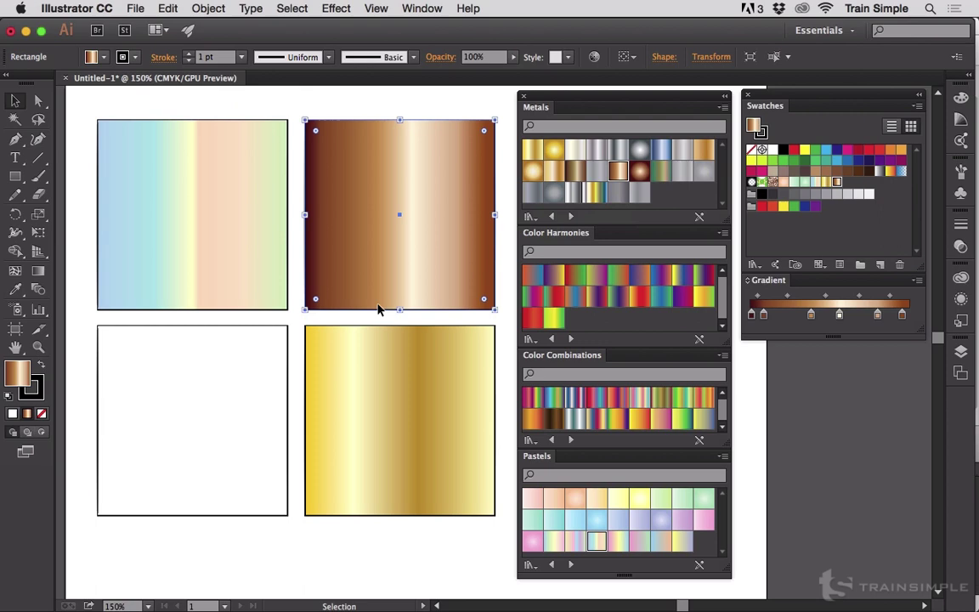
pyautogui.click(232, 374)
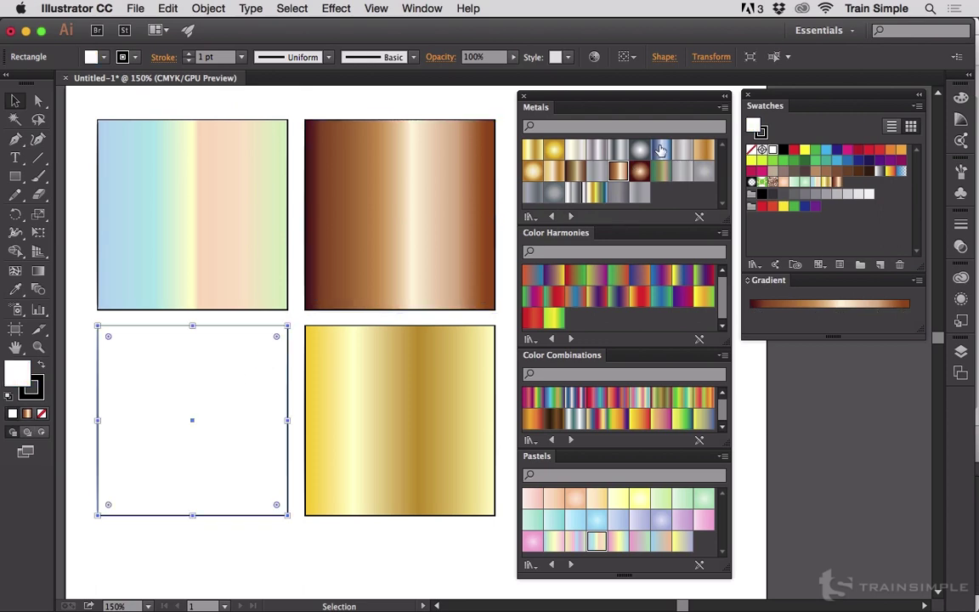
pyautogui.click(661, 150)
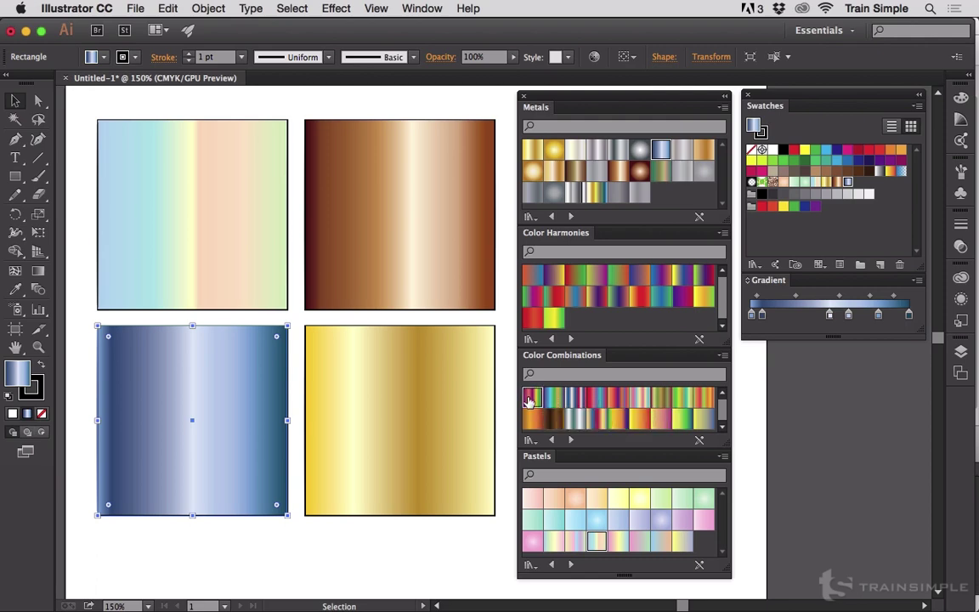
# Give the bottom-left square a sienna-gold-orange combination gradient and the top-left a blue-purple-orange harmony gradient
pyautogui.click(530, 399)
pyautogui.click(598, 419)
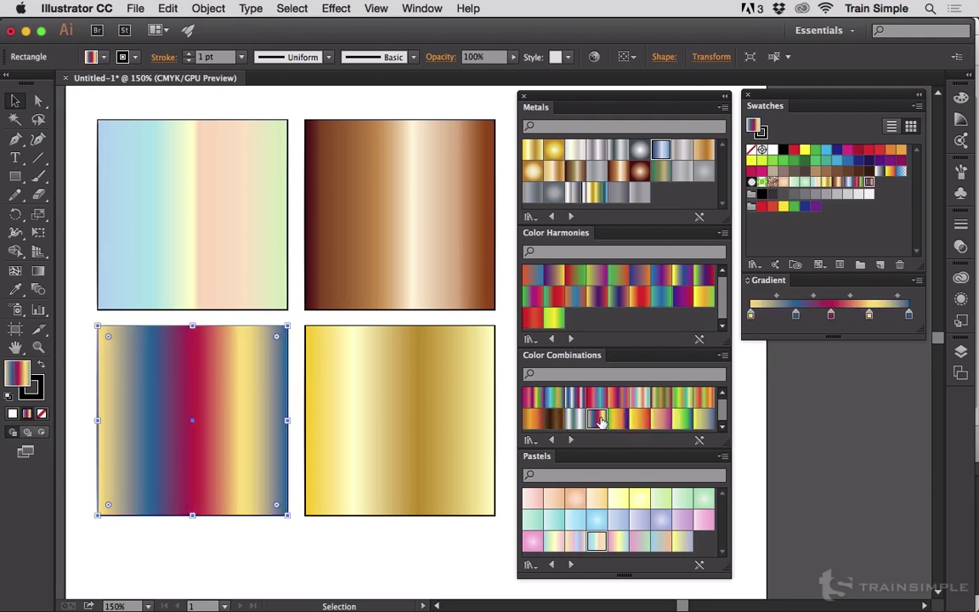
pyautogui.click(532, 420)
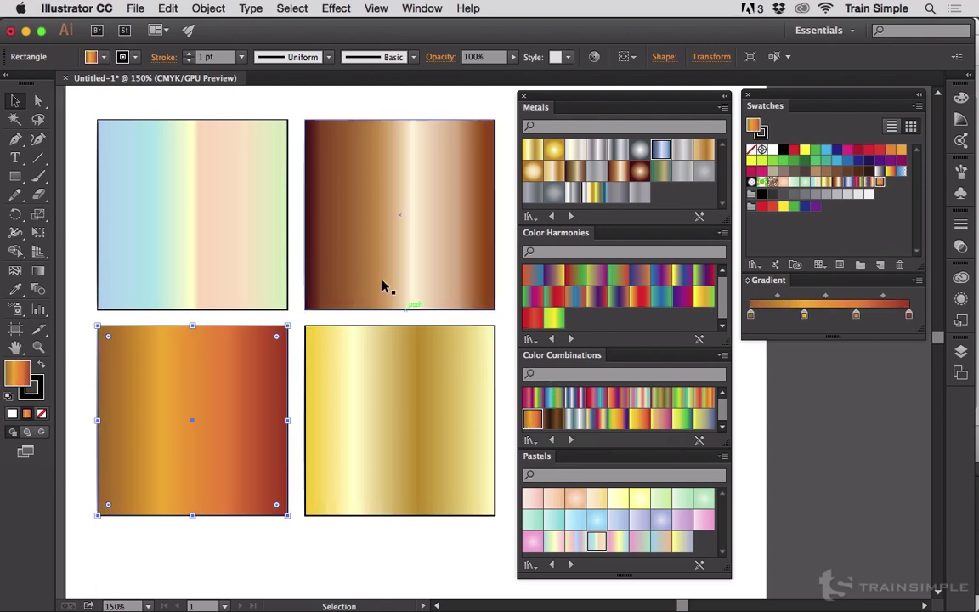
pyautogui.click(274, 218)
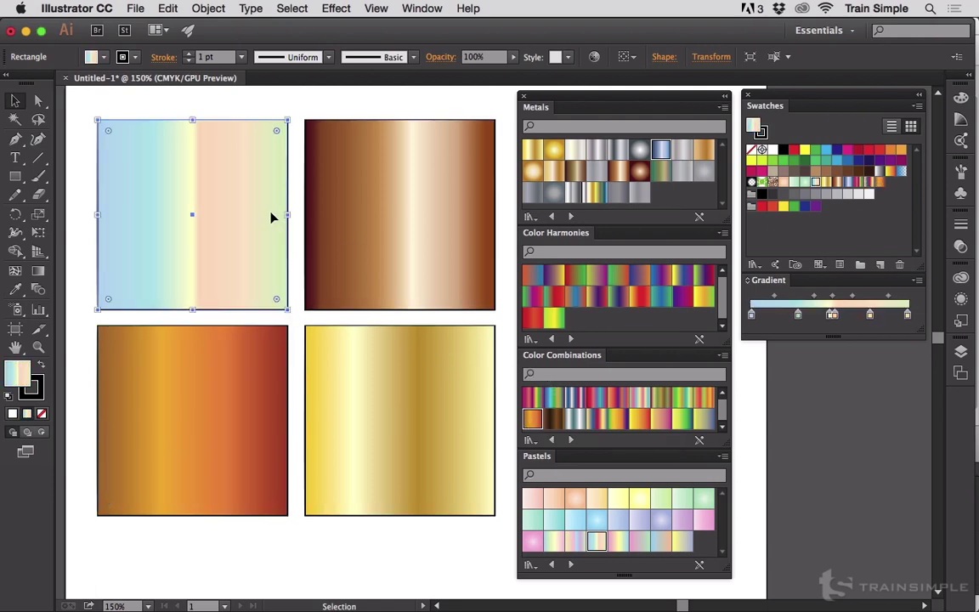
pyautogui.click(598, 297)
pyautogui.click(663, 276)
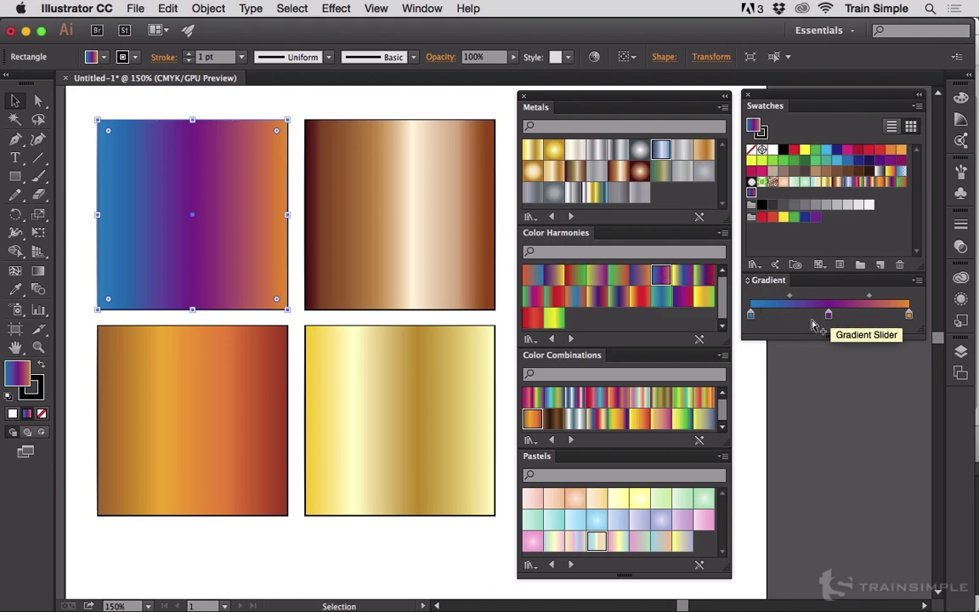
# Drag the gradient stops to widen the solid blue area, then set the purple stop's location to 50%
pyautogui.moveTo(828, 314); pyautogui.dragTo(877, 317)
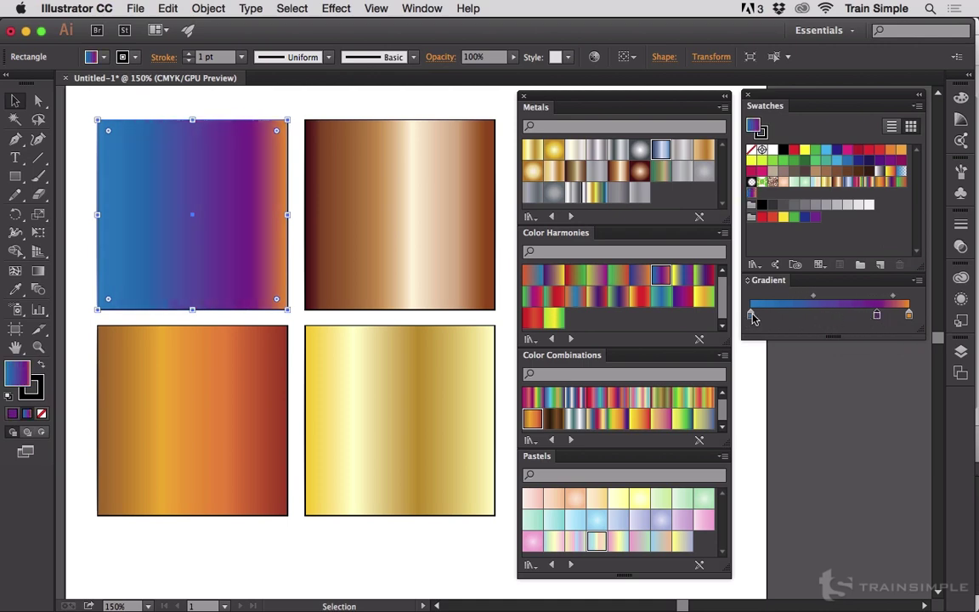
pyautogui.moveTo(748, 316); pyautogui.dragTo(830, 317)
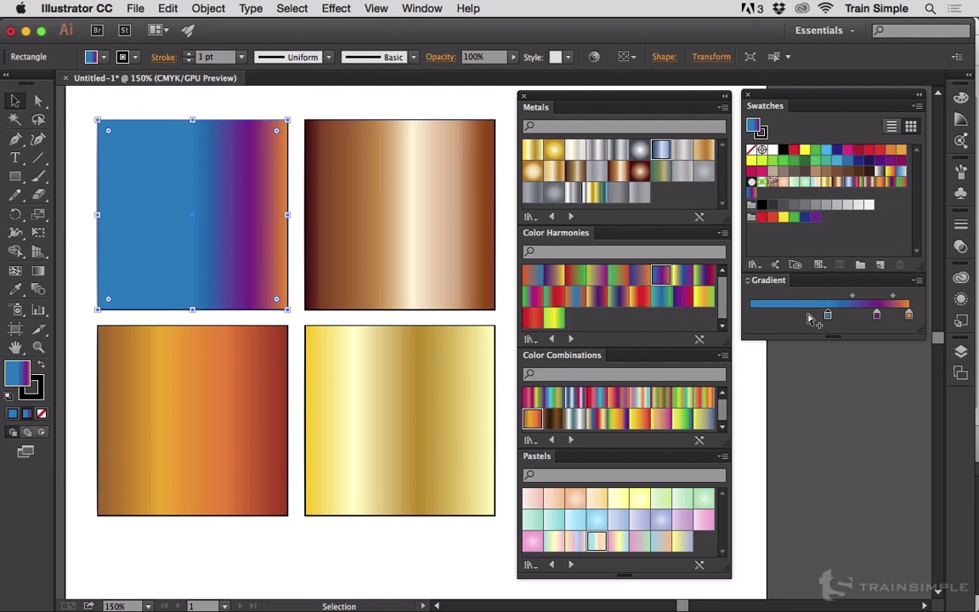
pyautogui.click(887, 289)
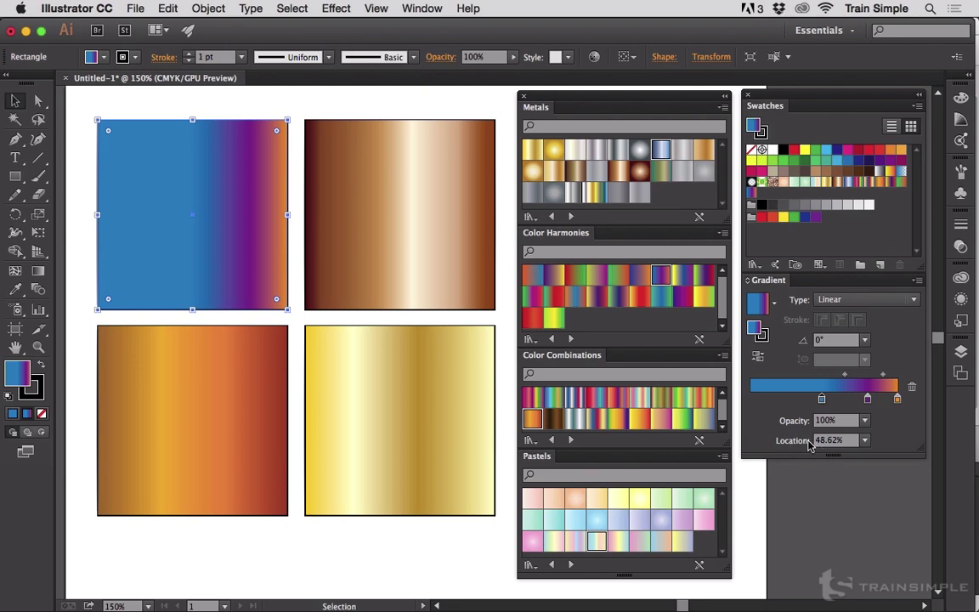
pyautogui.click(867, 399)
pyautogui.click(837, 441)
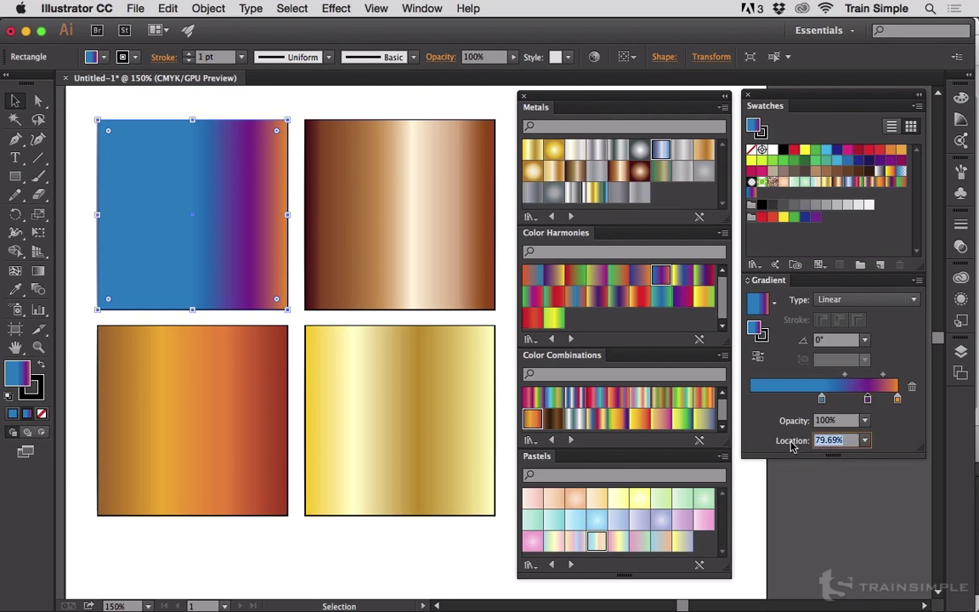
pyautogui.write('50')
pyautogui.press('Tab')
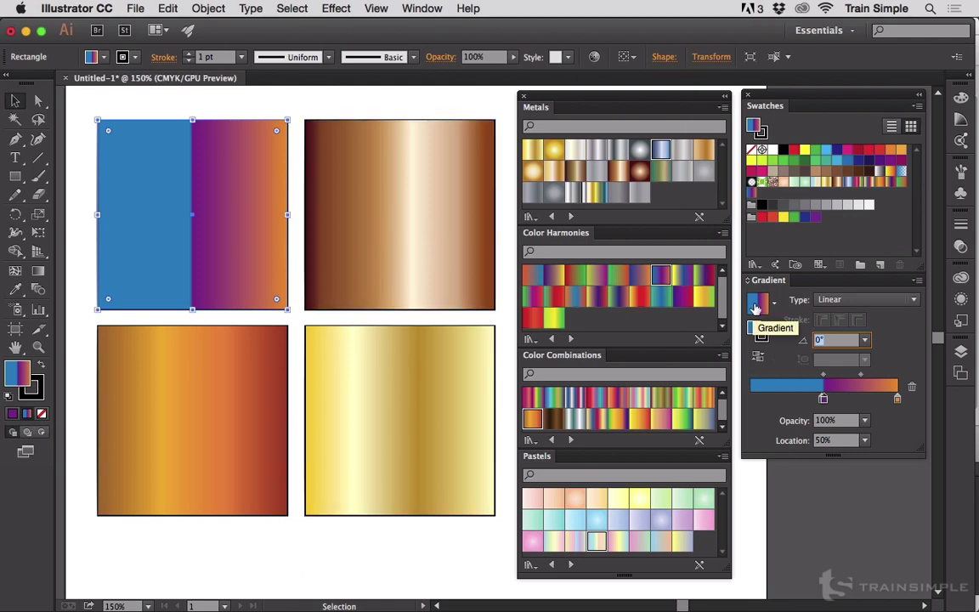
# Save the blue-purple-orange gradient as a new swatch and select the bottom-left square
pyautogui.moveTo(754, 308); pyautogui.dragTo(869, 199)
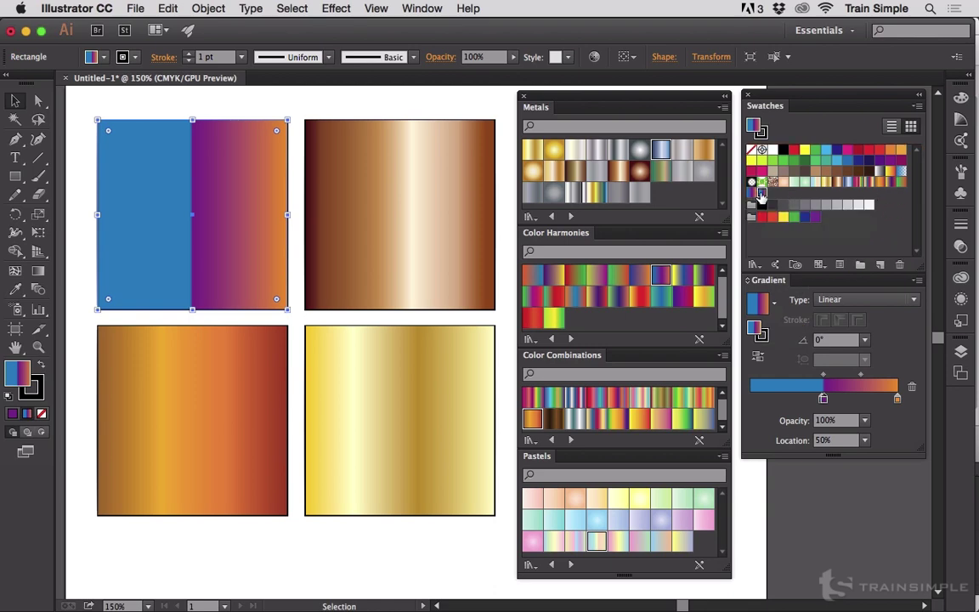
pyautogui.click(449, 221)
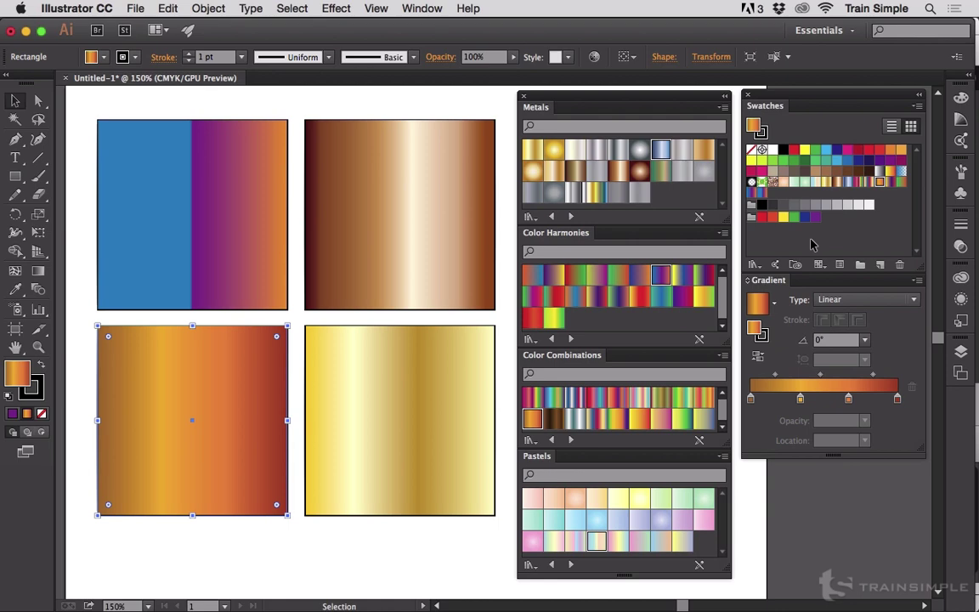
# Fill the bottom-left square with the Blue Steel gradient from the Metals library
pyautogui.click(396, 240)
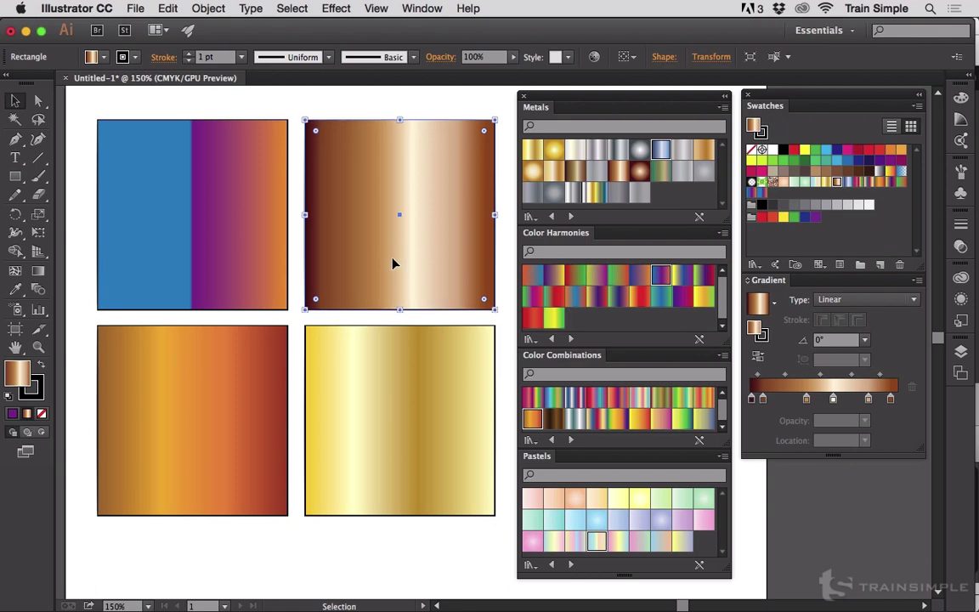
pyautogui.click(386, 339)
pyautogui.click(216, 365)
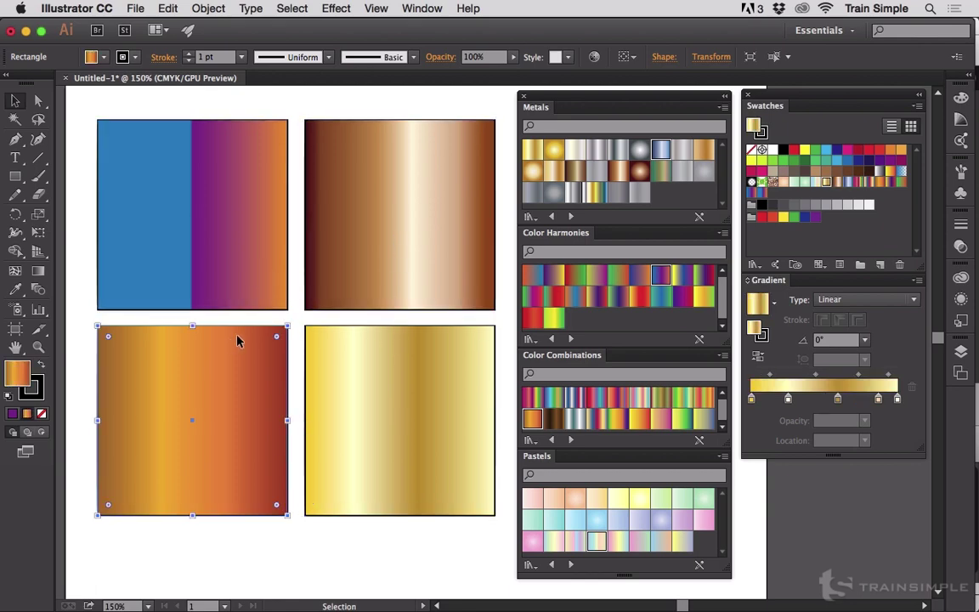
pyautogui.click(661, 150)
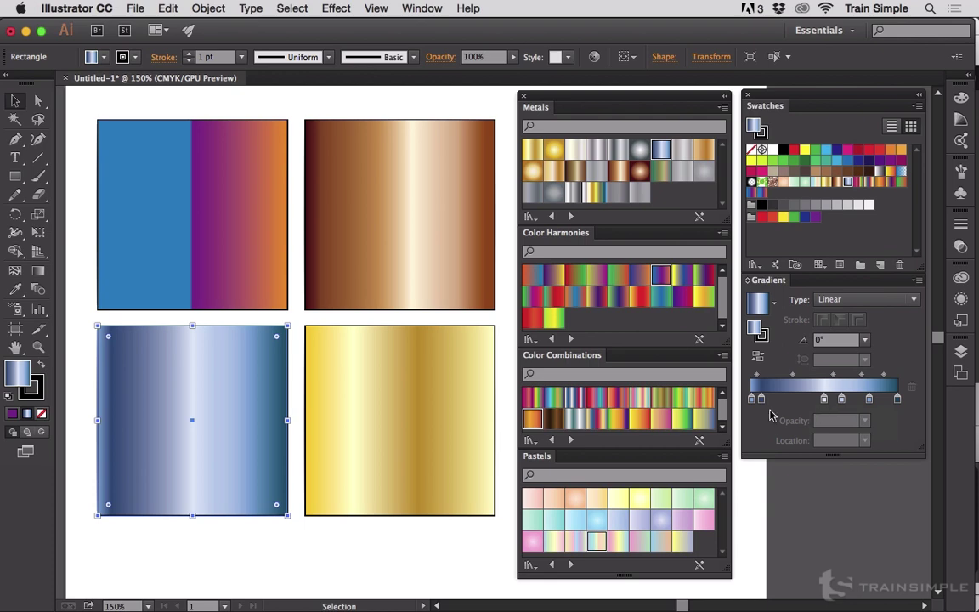
# Select all four gradient squares and copy them to the clipboard
pyautogui.moveTo(82, 167); pyautogui.dragTo(407, 469)
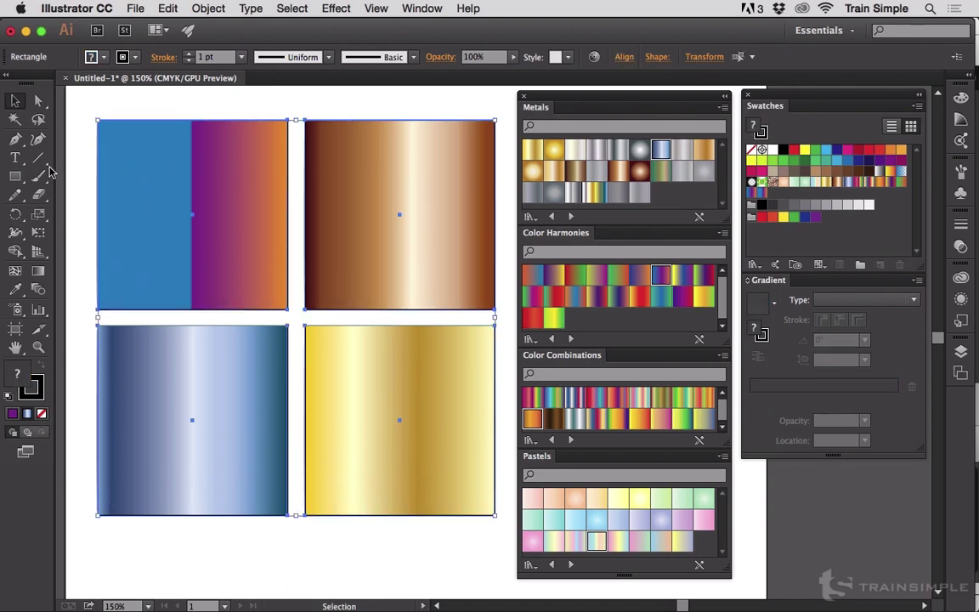
pyautogui.click(168, 8)
pyautogui.click(181, 80)
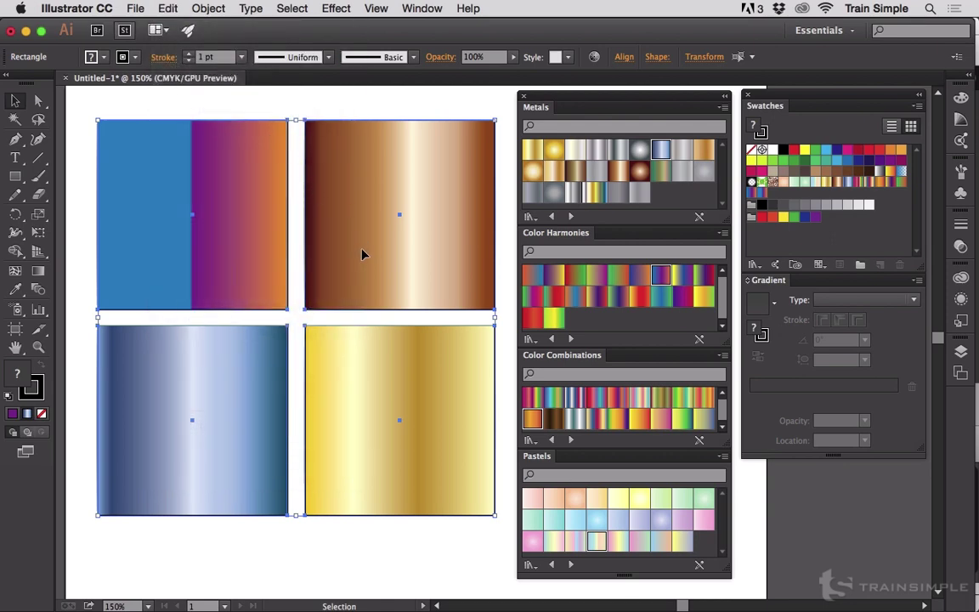
# Paste the four gradient squares into the InDesign document and move them to the page centre
pyautogui.press('super+Tab')
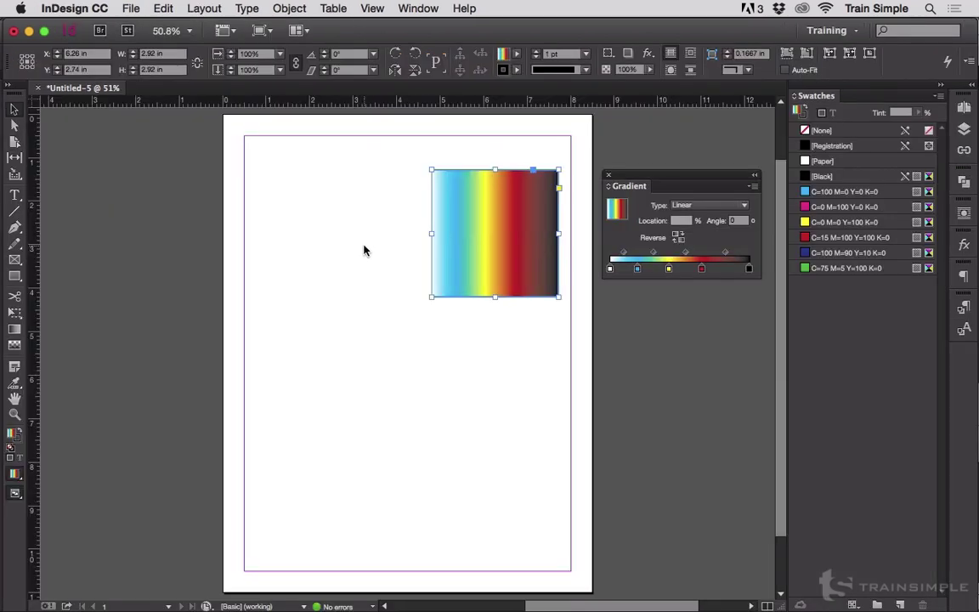
pyautogui.press('super+v')
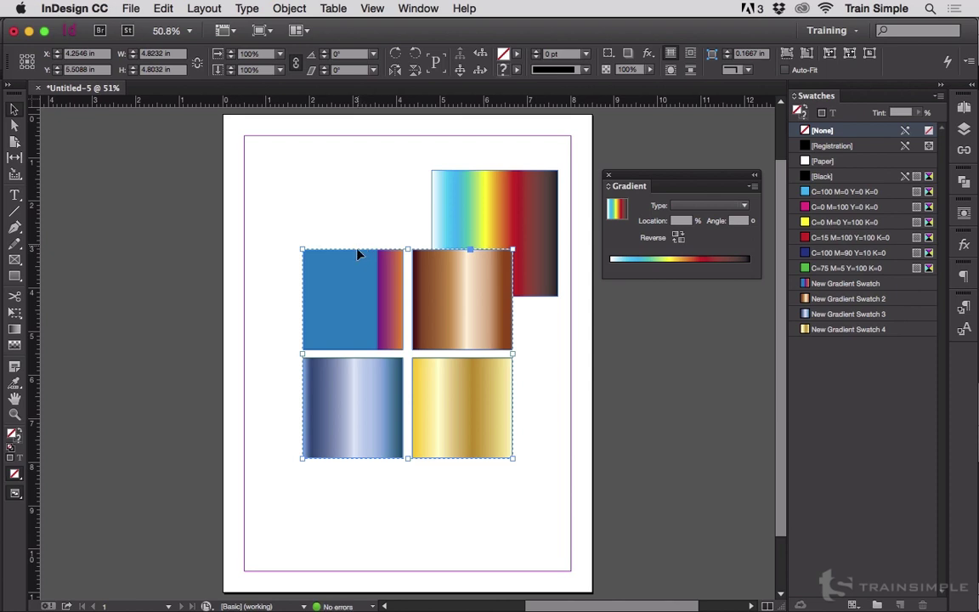
pyautogui.moveTo(346, 273); pyautogui.dragTo(266, 228)
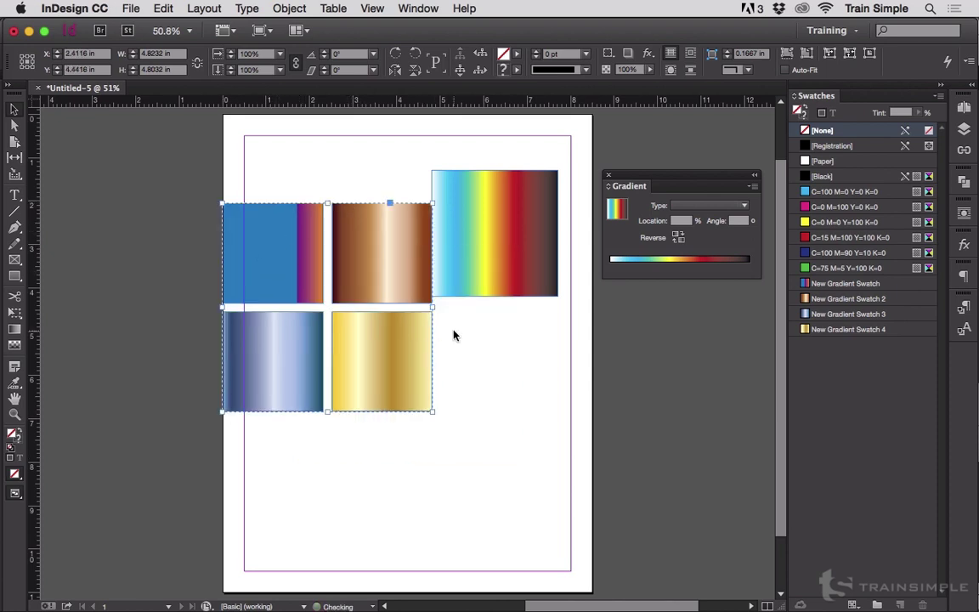
pyautogui.moveTo(403, 258); pyautogui.dragTo(466, 363)
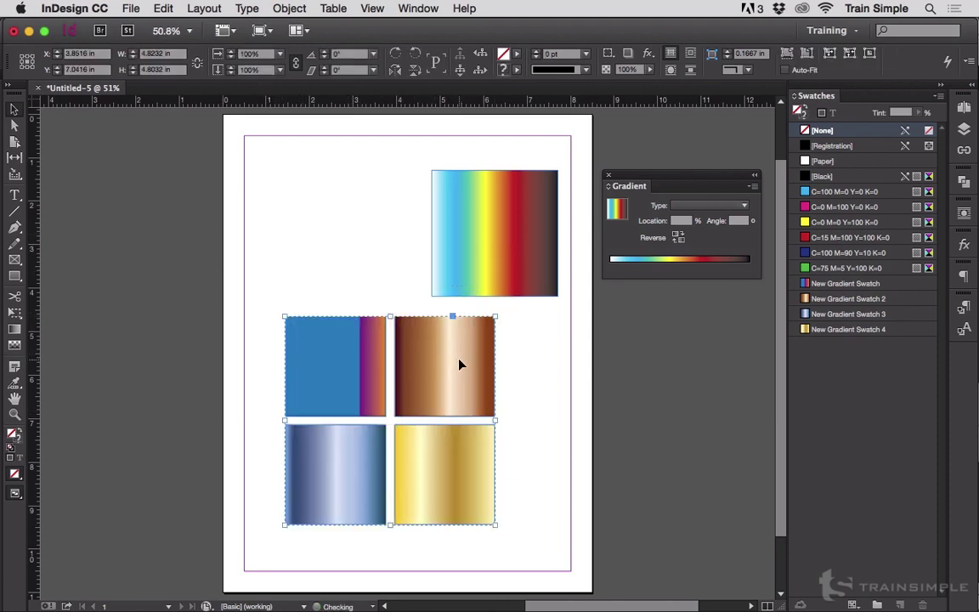
# Ungroup the pasted squares, then select and delete all four, keeping the rainbow rectangle
pyautogui.click(287, 8)
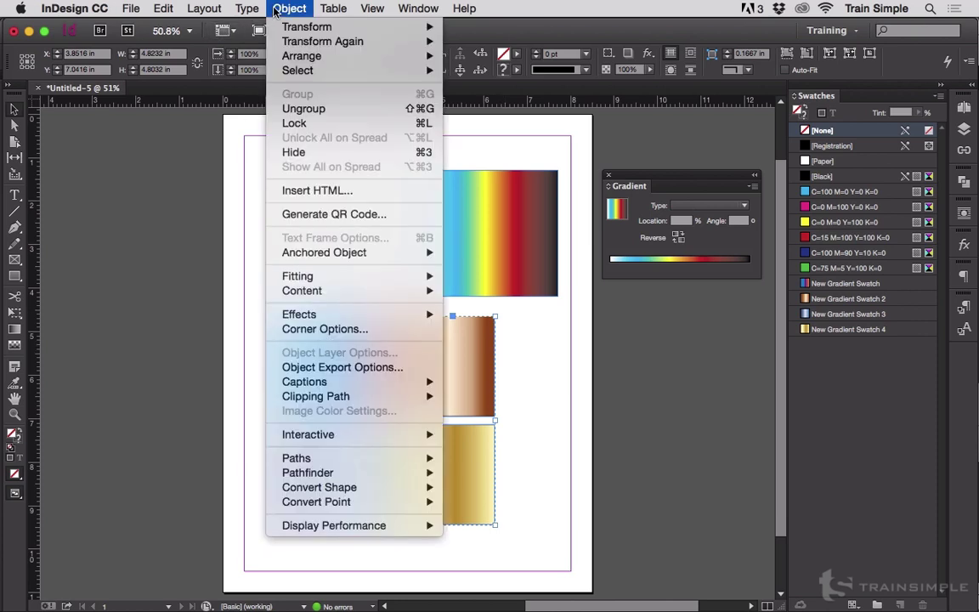
pyautogui.click(293, 108)
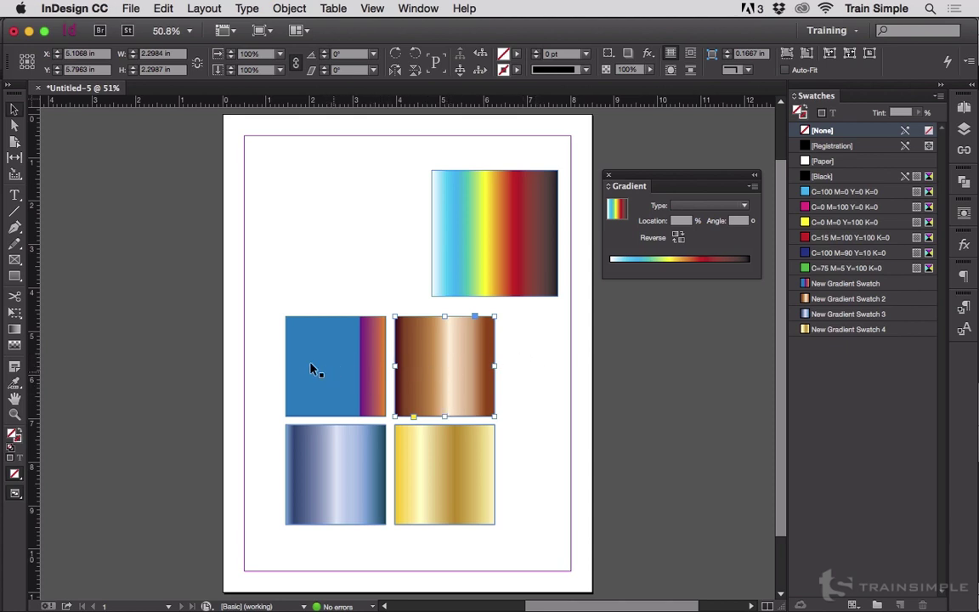
pyautogui.moveTo(259, 350); pyautogui.dragTo(527, 533)
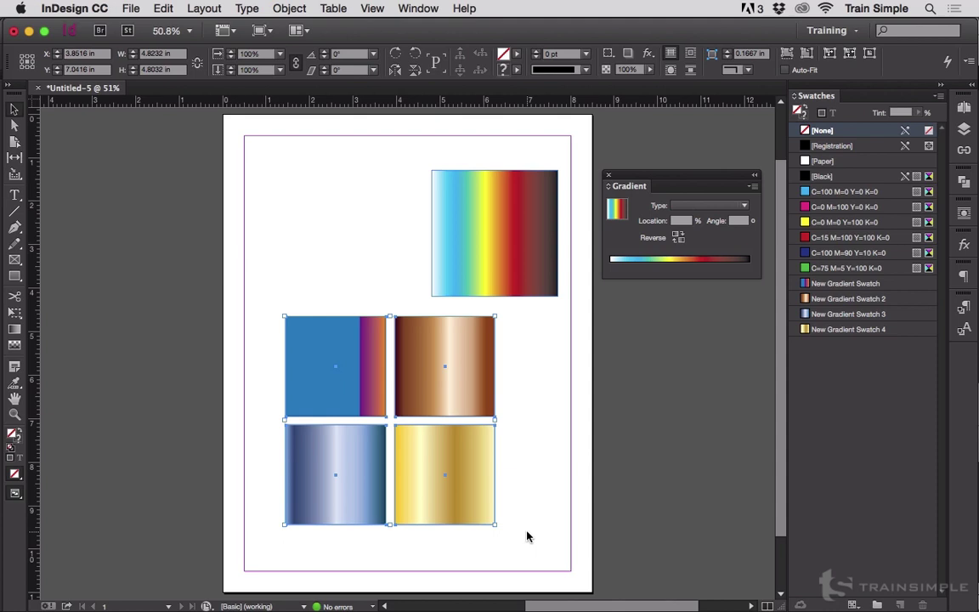
pyautogui.press('Delete')
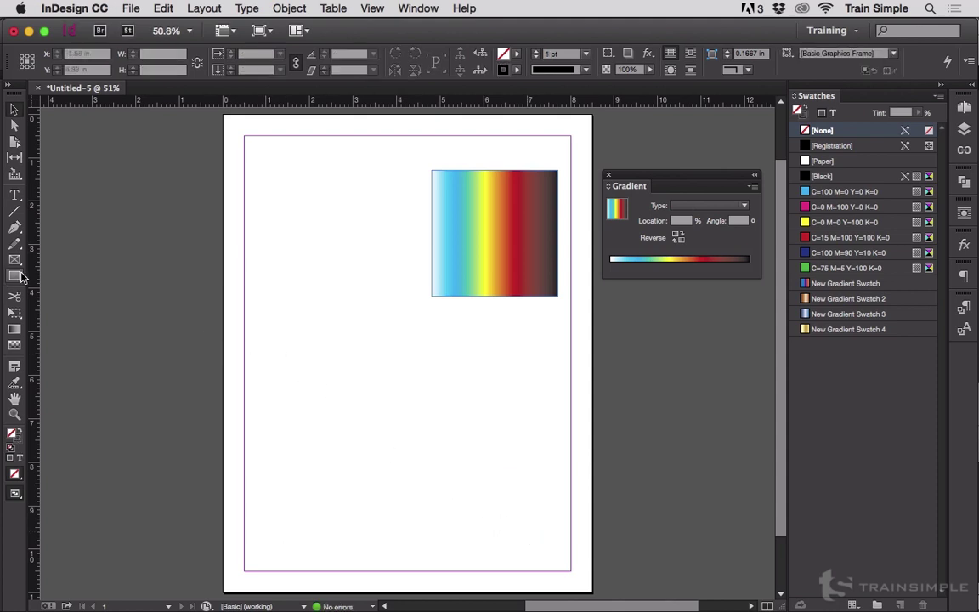
# Draw a large circle on the lower page with the Ellipse Tool
pyautogui.click(19, 277)
pyautogui.click(53, 291)
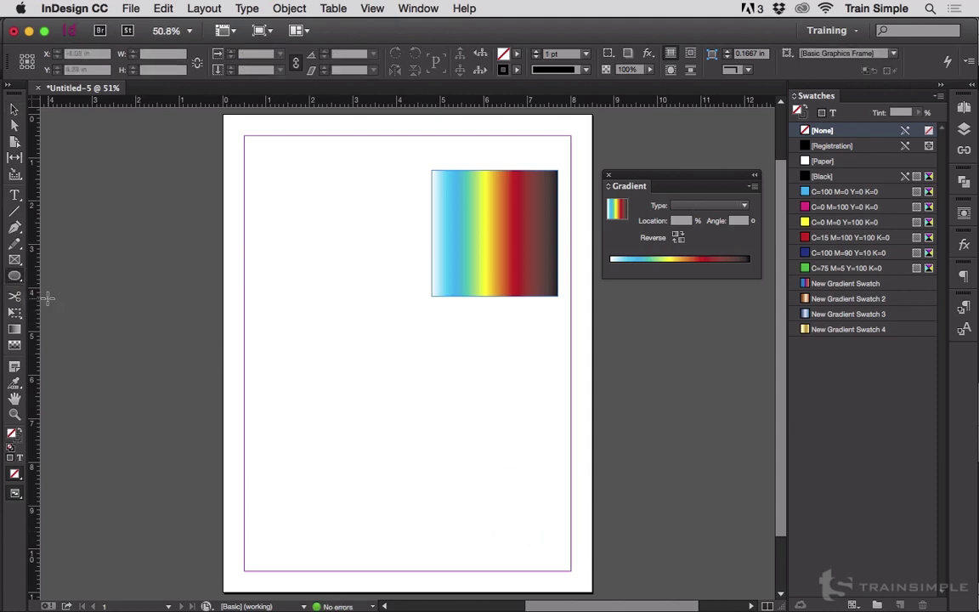
pyautogui.moveTo(288, 329); pyautogui.dragTo(573, 551)
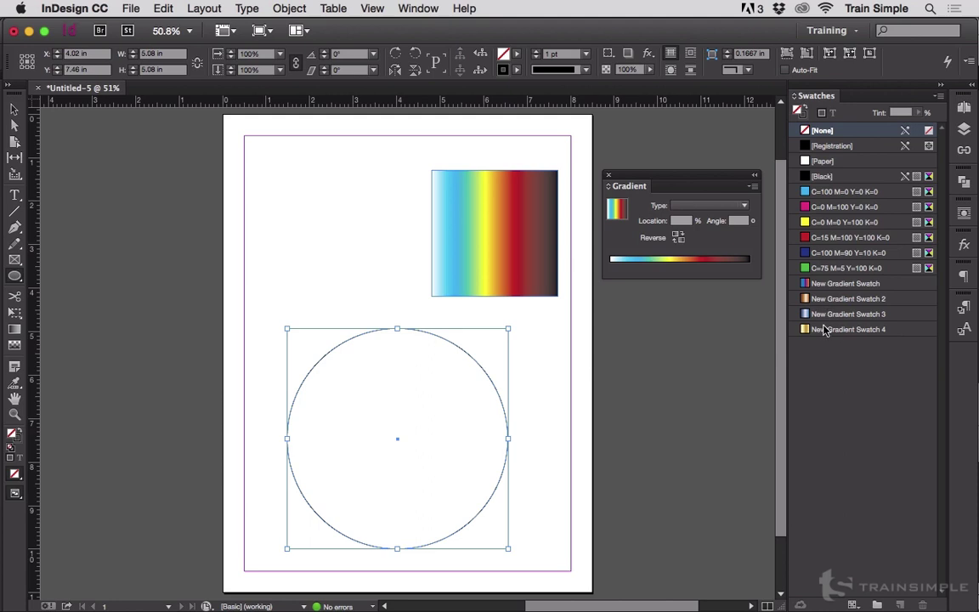
# Try the new gradient swatches on the circle, settling on the blue New Gradient Swatch 3
pyautogui.click(15, 110)
pyautogui.click(805, 283)
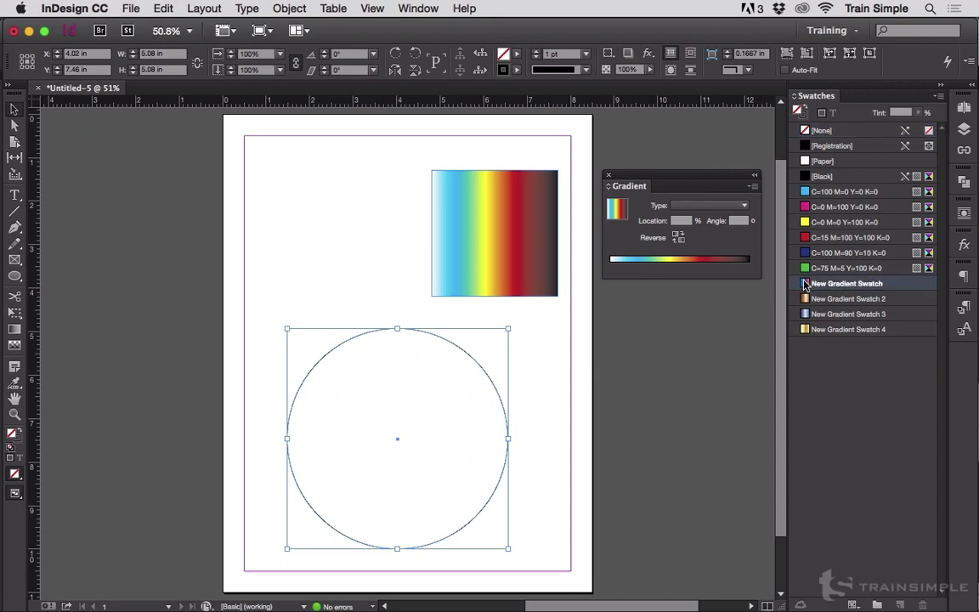
pyautogui.click(805, 299)
pyautogui.click(805, 315)
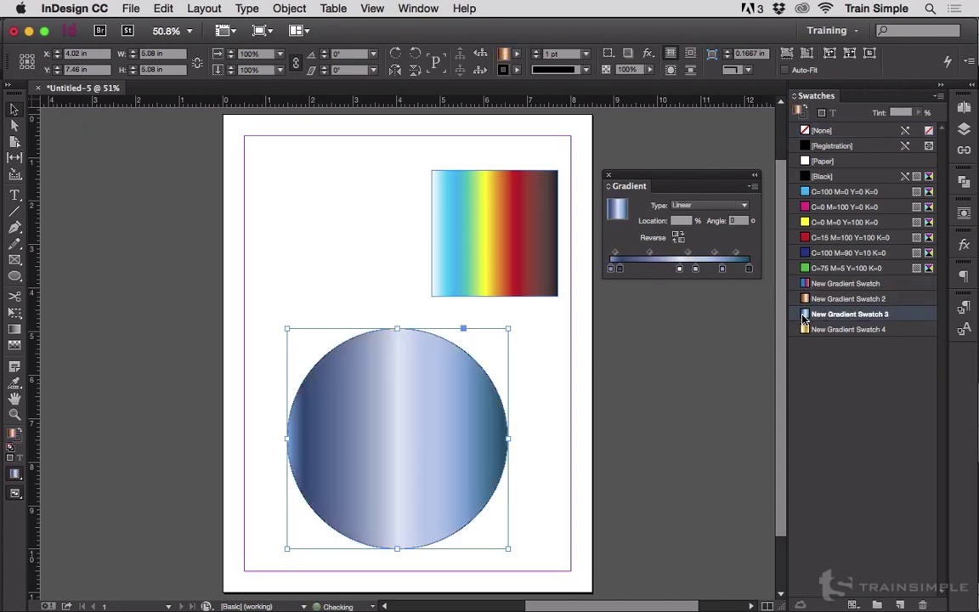
pyautogui.click(805, 331)
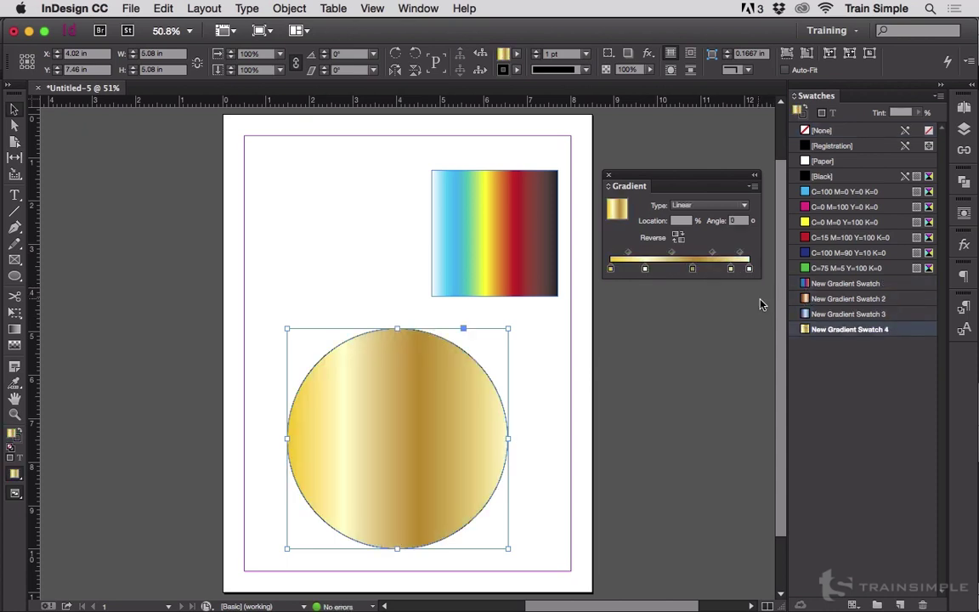
pyautogui.click(803, 314)
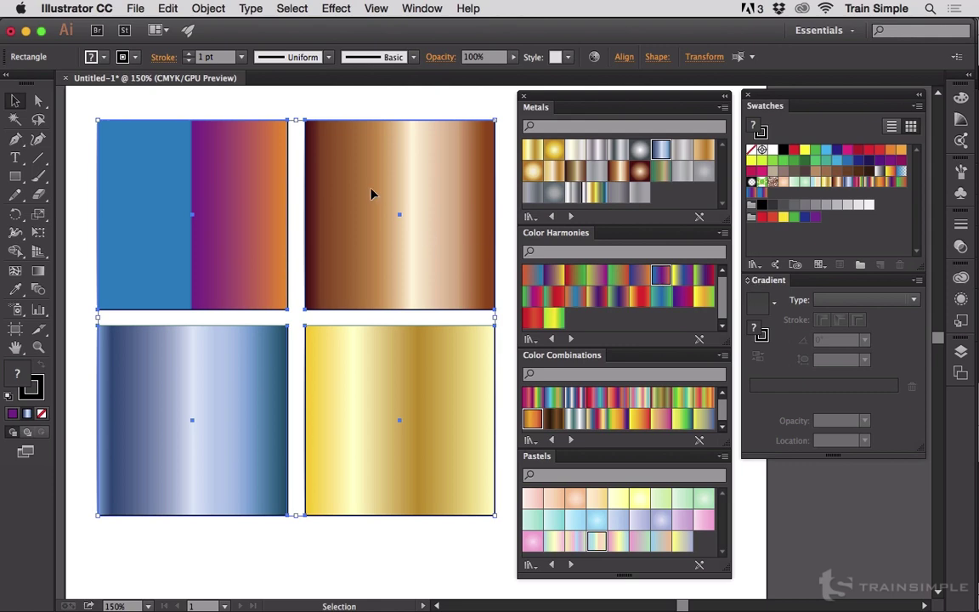
# Refill the squares with green-yellow, blue-white-red stripes, pink pastel and Polished Brass gradients
pyautogui.click(321, 107)
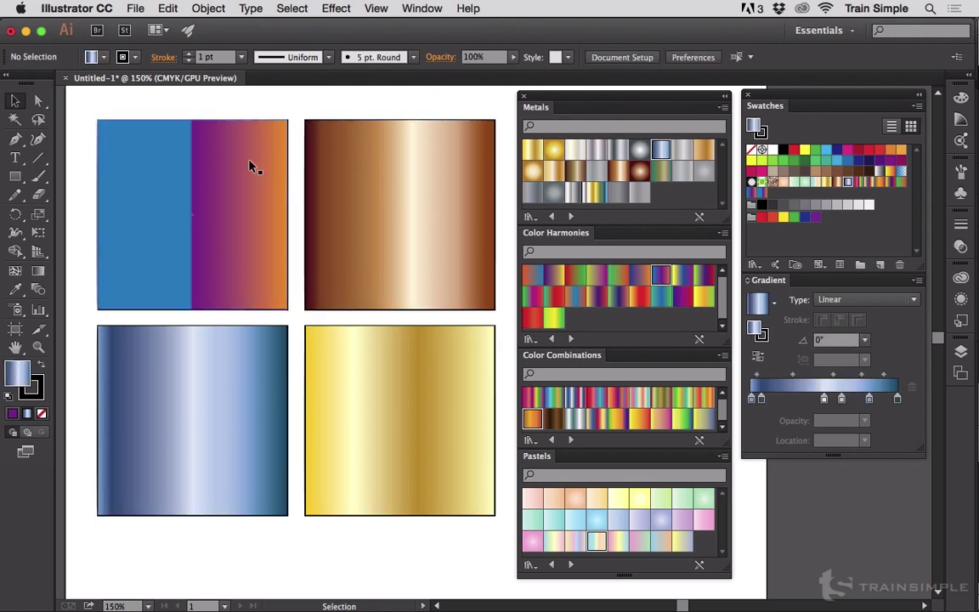
pyautogui.click(243, 168)
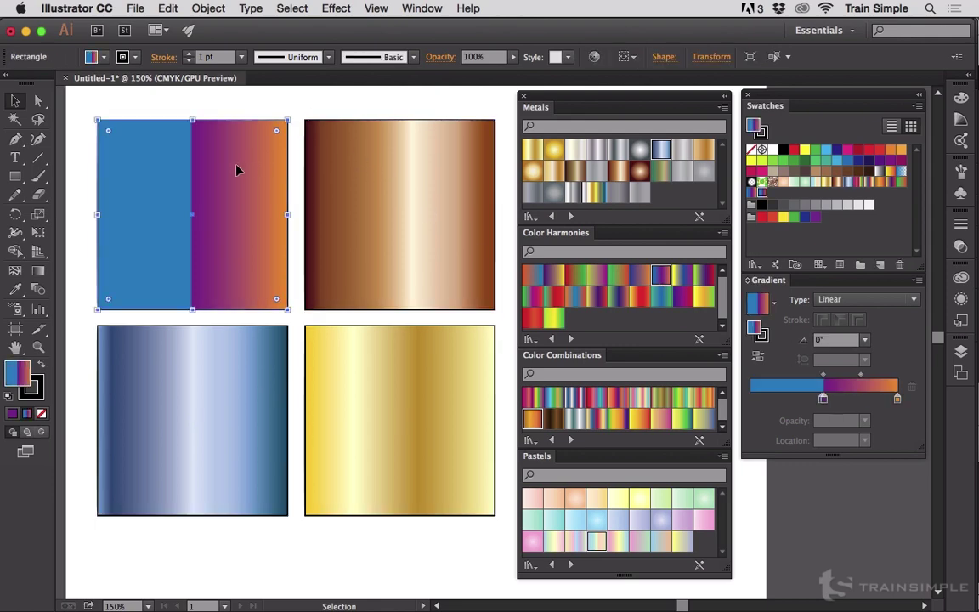
pyautogui.click(553, 318)
pyautogui.click(230, 358)
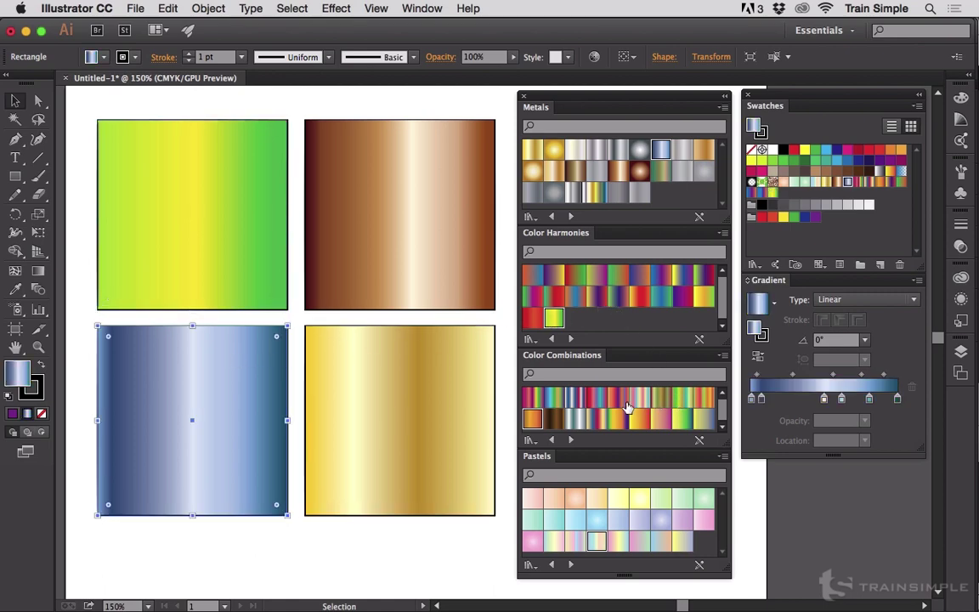
pyautogui.click(571, 398)
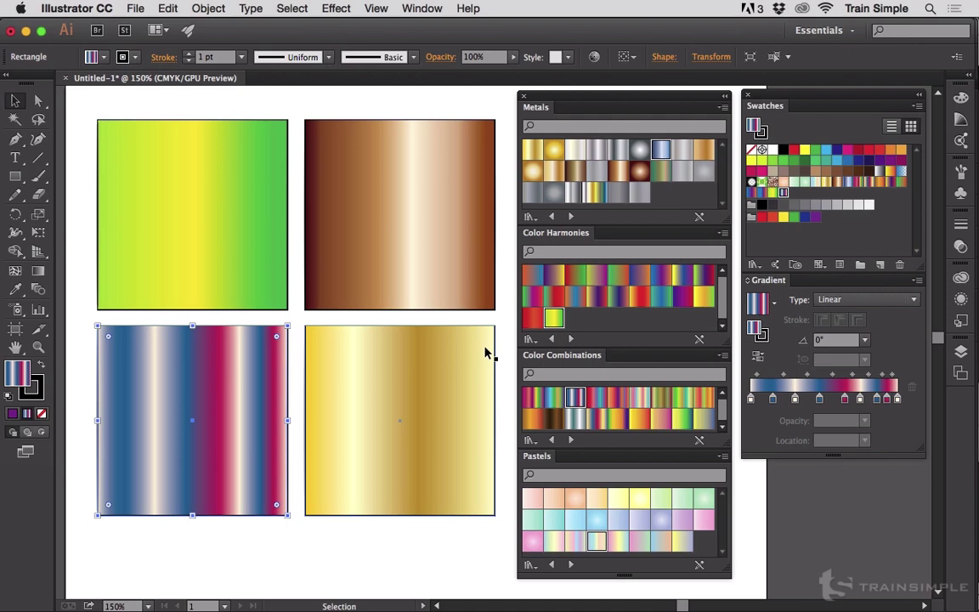
pyautogui.click(449, 368)
pyautogui.click(702, 522)
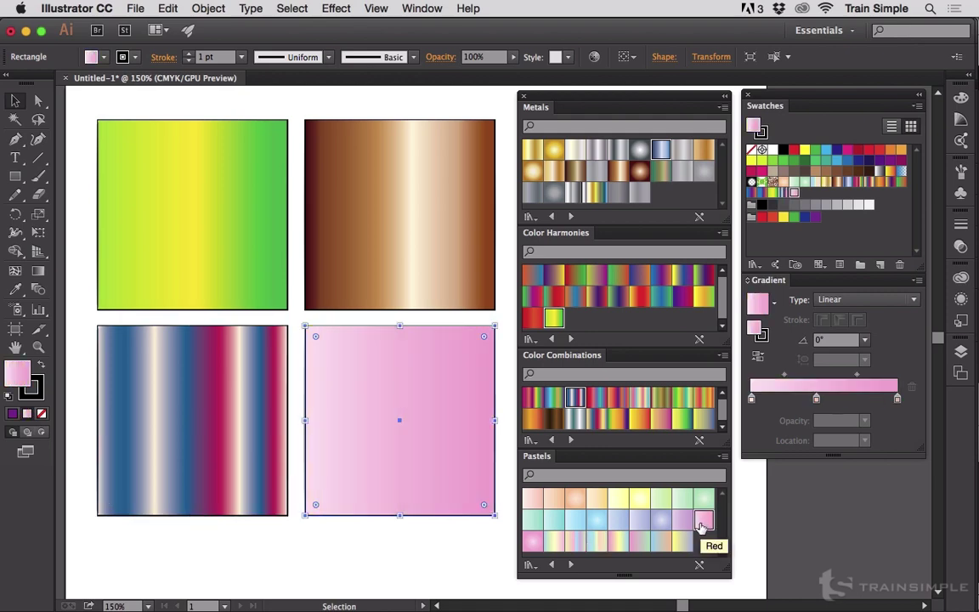
pyautogui.click(405, 237)
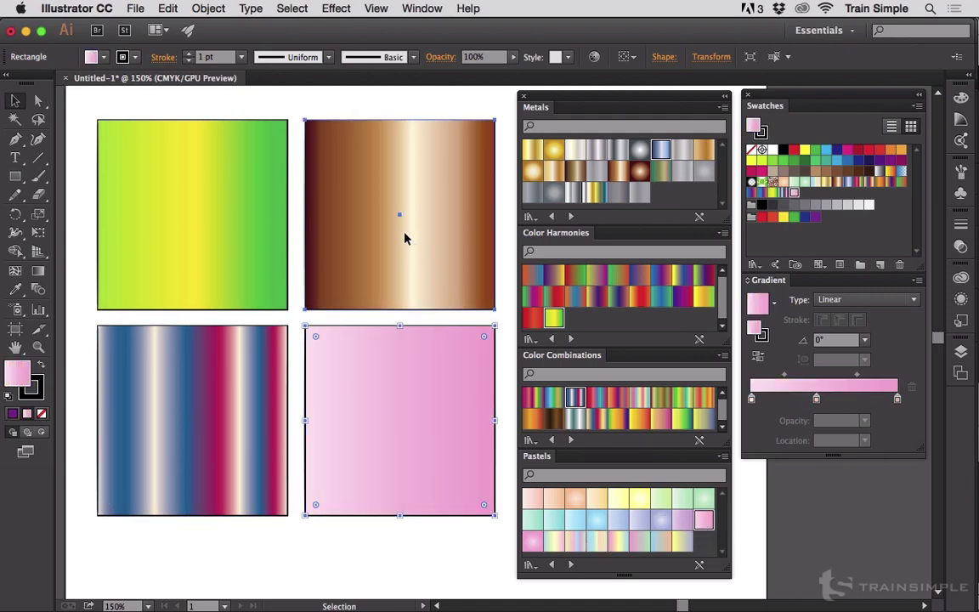
pyautogui.click(553, 171)
# Select all four gradient squares and copy them
pyautogui.moveTo(168, 107); pyautogui.dragTo(398, 435)
pyautogui.click(170, 8)
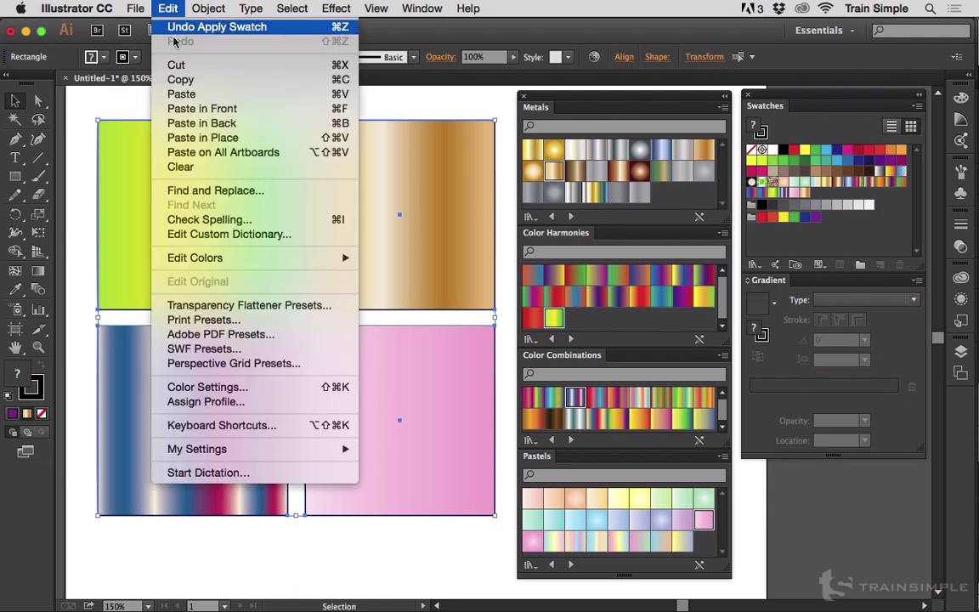
pyautogui.click(186, 74)
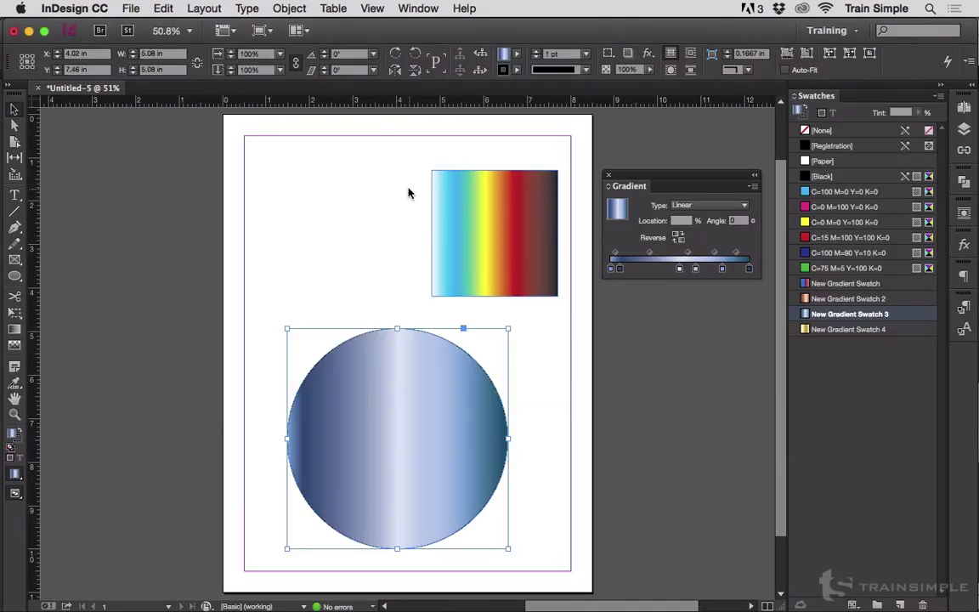
# Paste and delete the squares, then fill the circle with the green-yellow New Gradient Swatch 5
pyautogui.press('super+v')
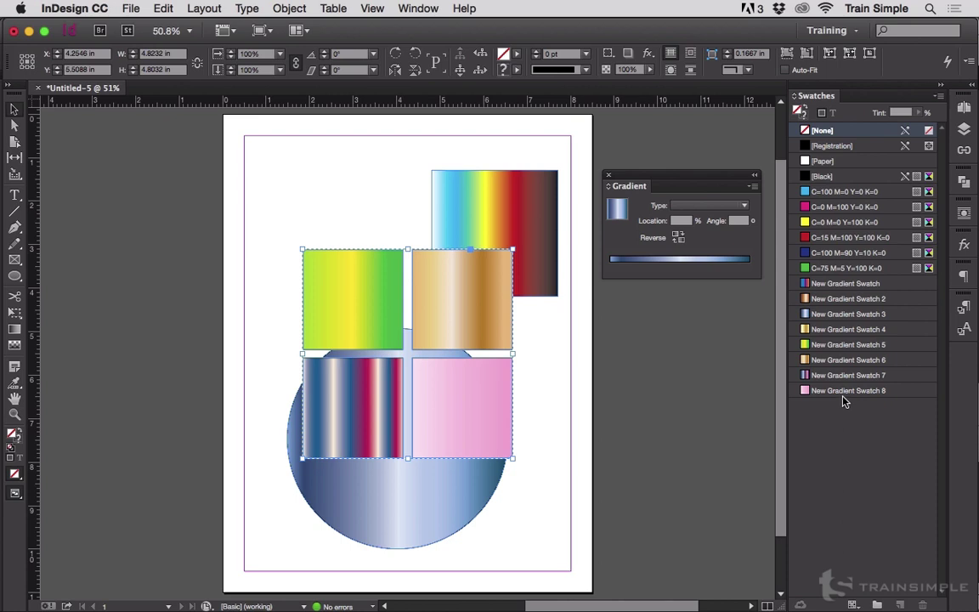
pyautogui.press('Delete')
pyautogui.click(495, 393)
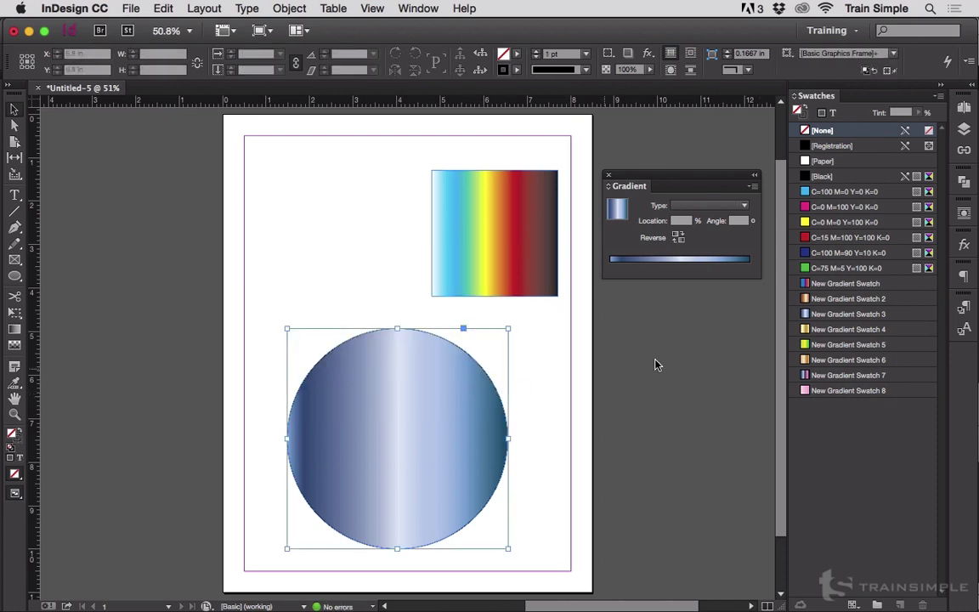
pyautogui.click(864, 345)
pyautogui.click(849, 359)
pyautogui.click(848, 390)
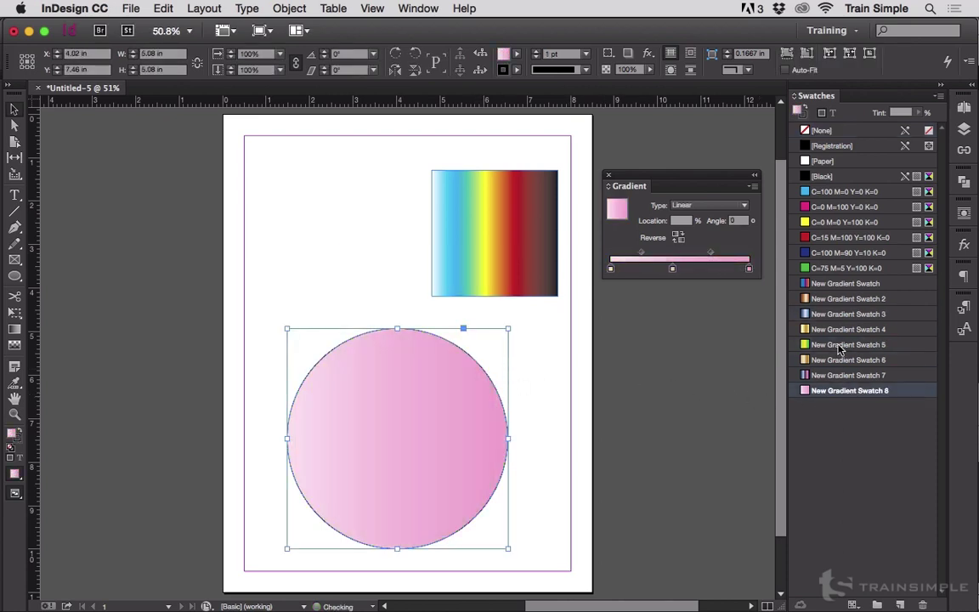
pyautogui.click(829, 344)
# Change the New Gradient Swatch 5 name in the Swatches panel to 'Lemon Lime'
pyautogui.click(831, 346)
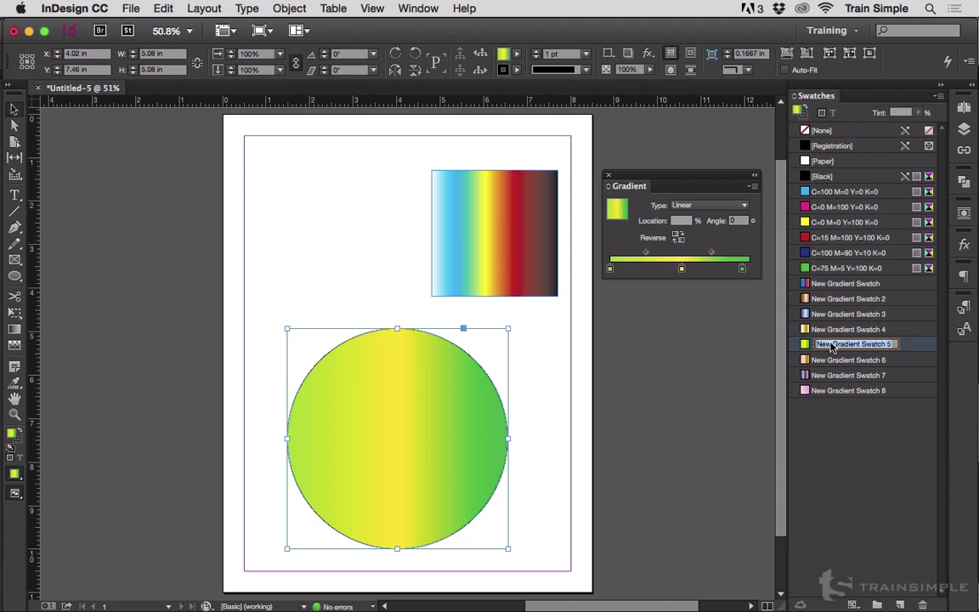
pyautogui.write('Lemon Lime')
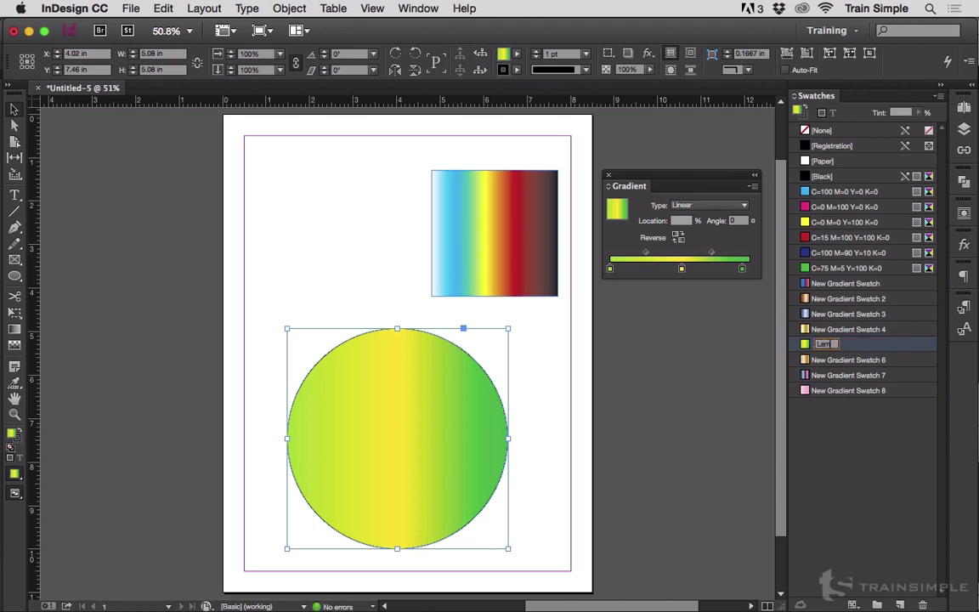
pyautogui.press('Return')
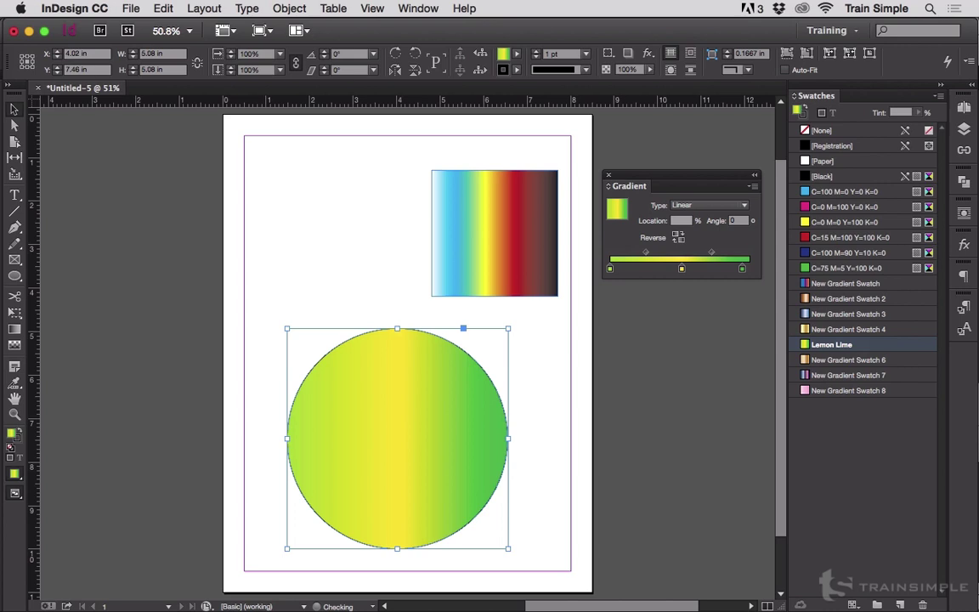